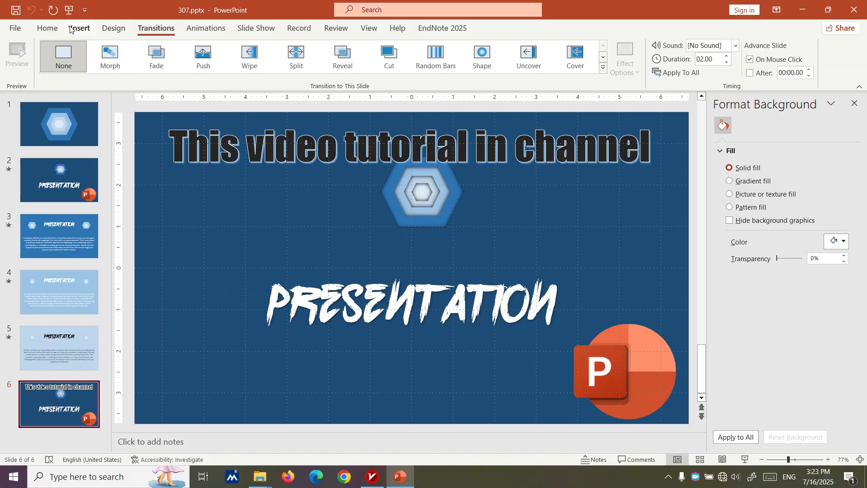
Add a new blank slide at the end of the presentation, after slide 6.
click(78, 28)
click(47, 28)
click(109, 68)
click(128, 233)
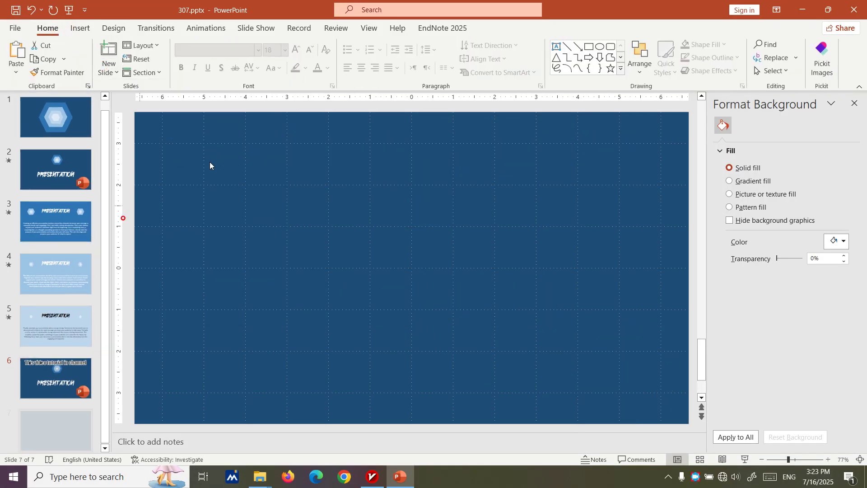
Check the nested hexagons on slide 1, then draw a hexagon about 3.94 by 4.56 inches on slide 7 and duplicate it twice.
key(Home)
click(455, 217)
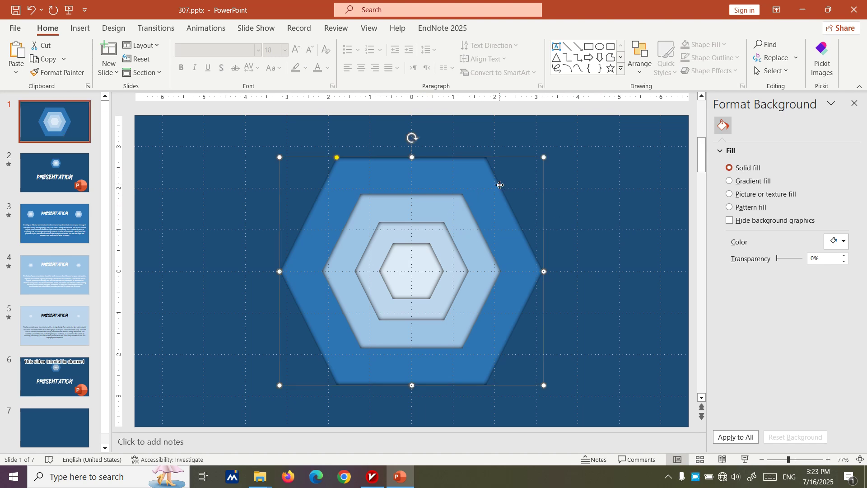
key(End)
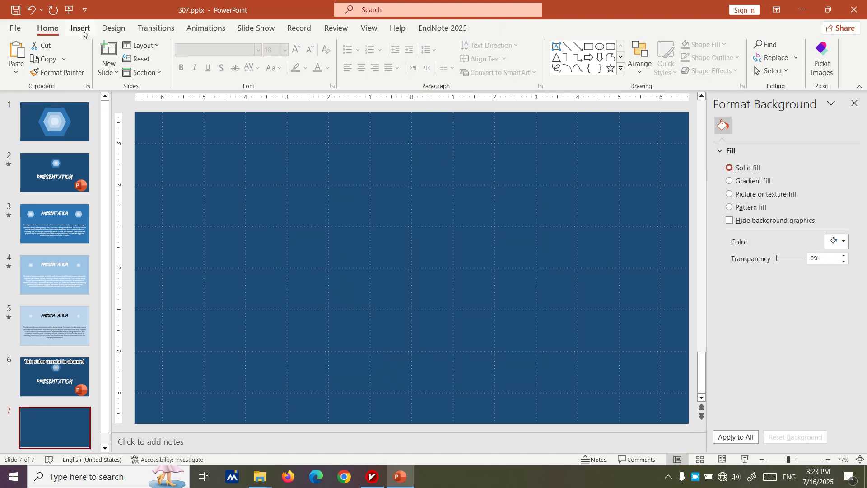
click(80, 28)
click(179, 58)
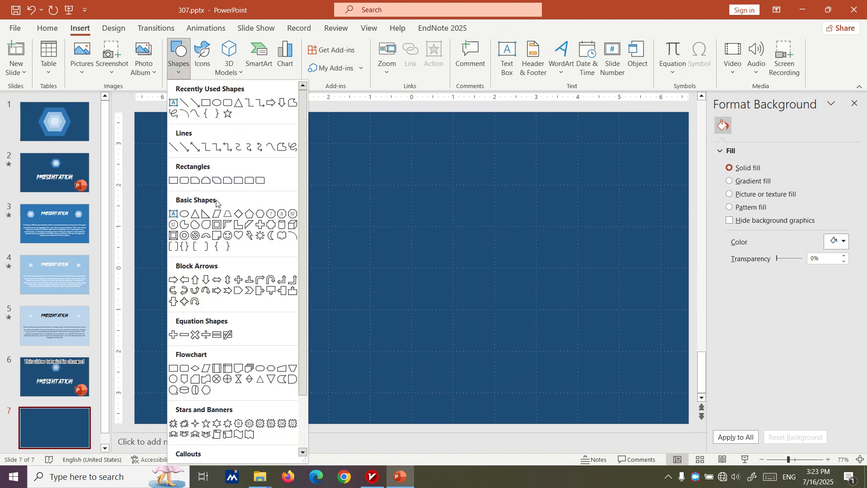
click(260, 214)
drag(638, 156, 461, 319)
drag(530, 254, 472, 308)
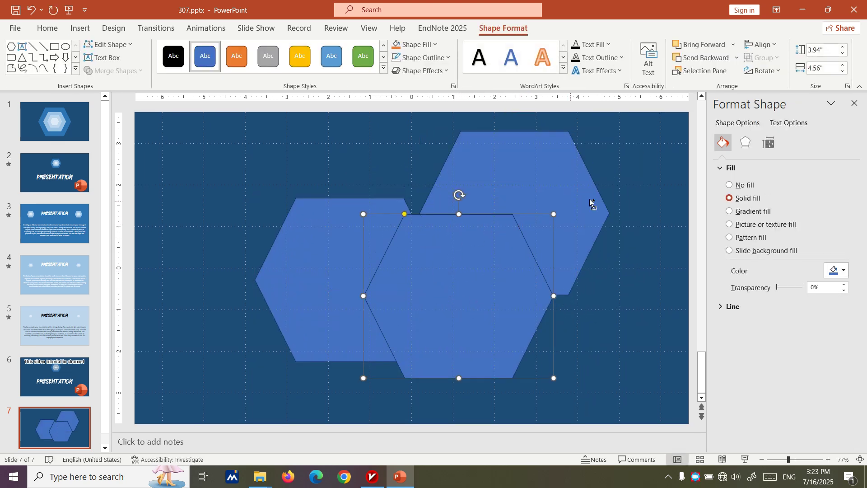
Stack all three hexagons exactly on top of each other by aligning their centers and middles.
key(ctrl+a)
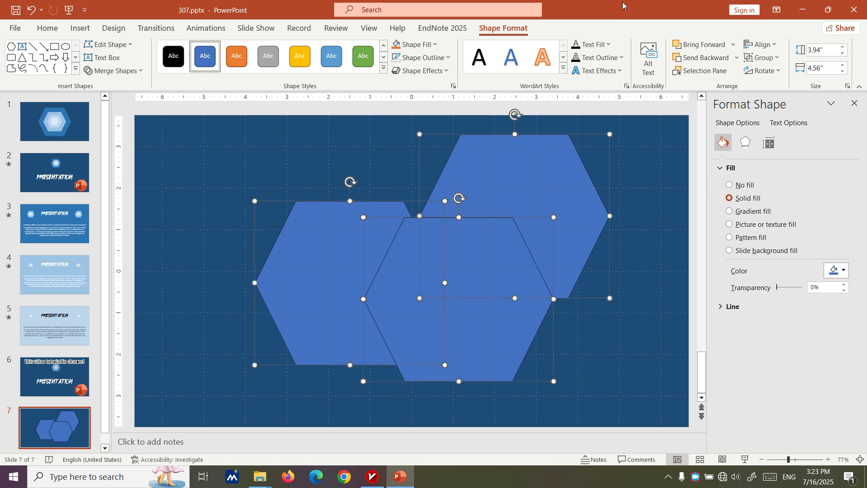
click(761, 44)
click(778, 75)
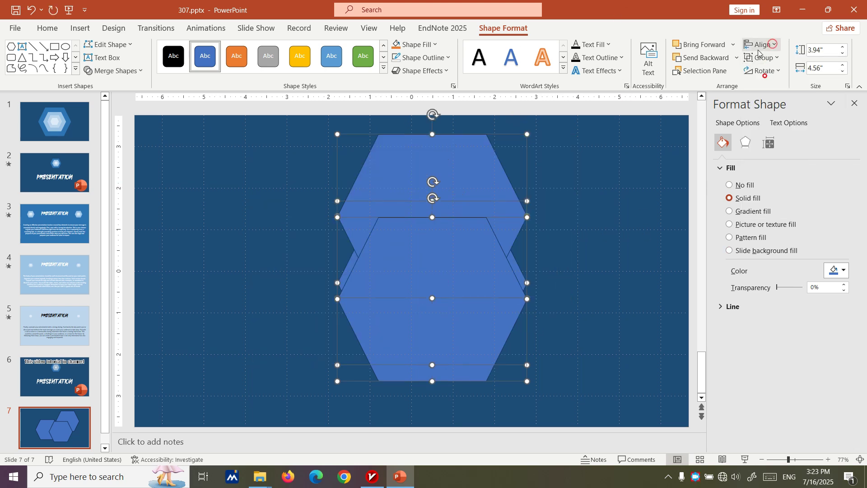
click(762, 45)
click(783, 125)
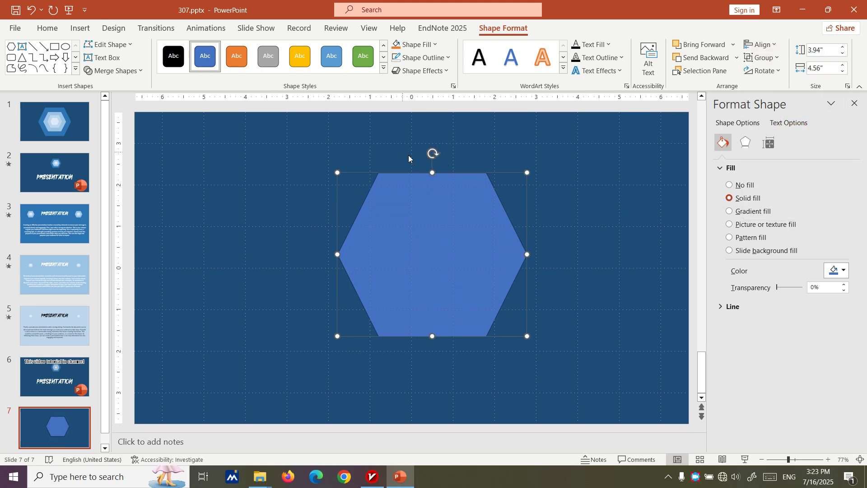
Try to center only the topmost hexagon horizontally and vertically on the slide.
click(556, 218)
drag(469, 251, 344, 248)
click(761, 44)
click(778, 76)
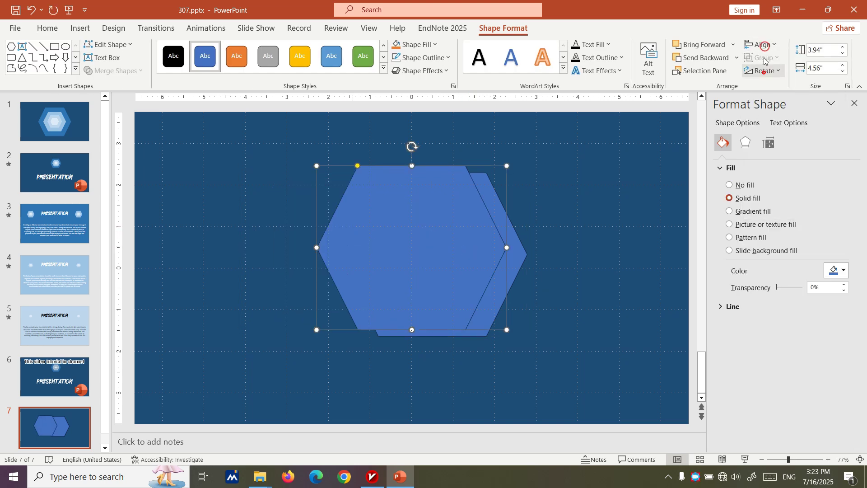
click(764, 44)
click(782, 126)
Realign all the hexagons to each other by center and middle so that they stack exactly.
click(539, 198)
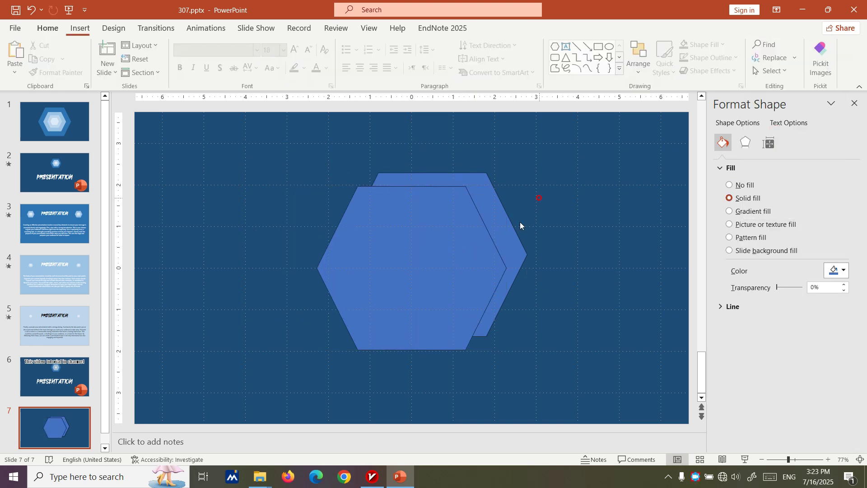
key(ctrl+a)
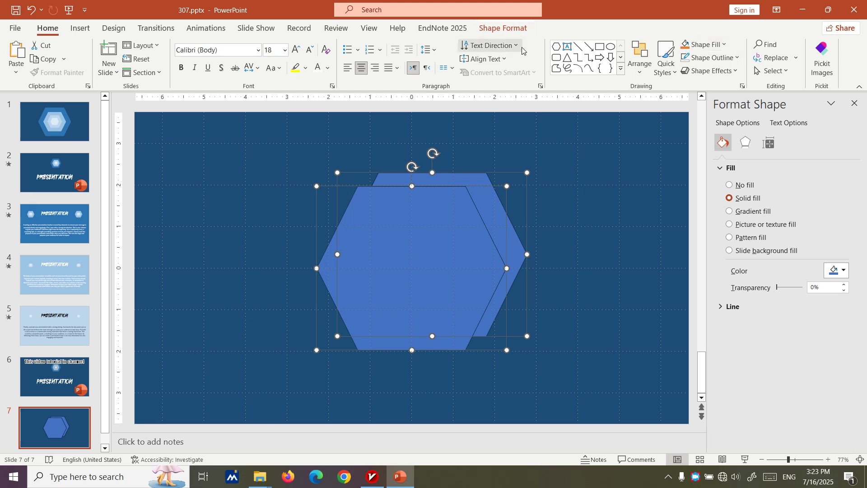
click(502, 28)
click(762, 44)
click(778, 78)
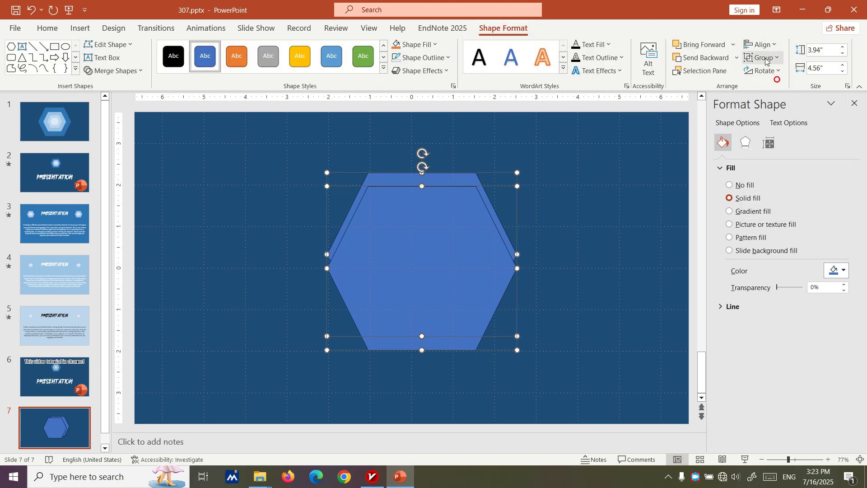
click(758, 45)
click(774, 129)
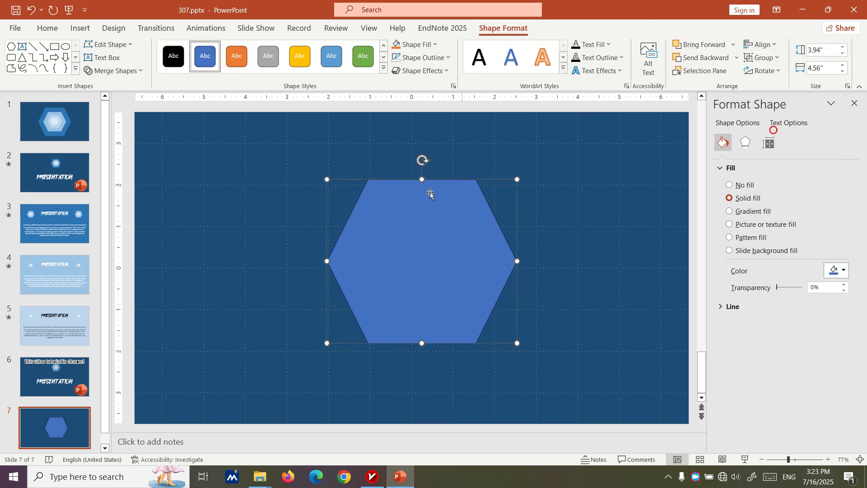
Group the stacked hexagons and center the group horizontally and vertically on the slide.
drag(434, 258, 413, 265)
click(548, 201)
key(ctrl+a)
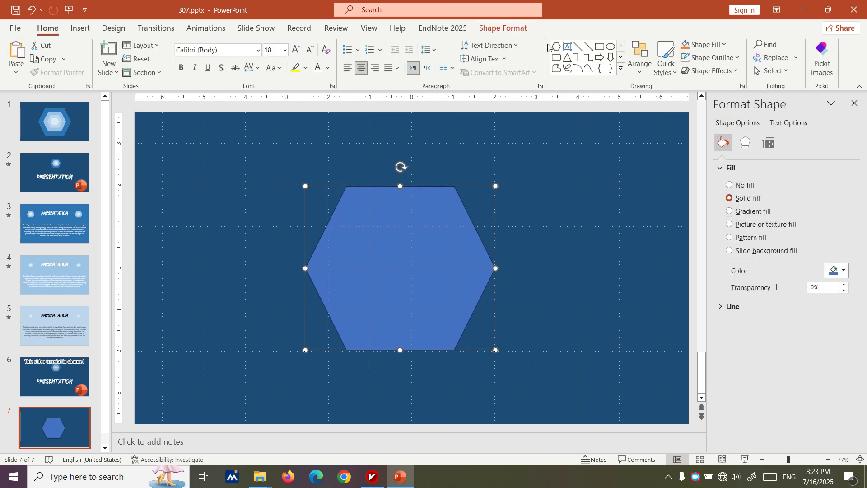
click(763, 57)
click(771, 72)
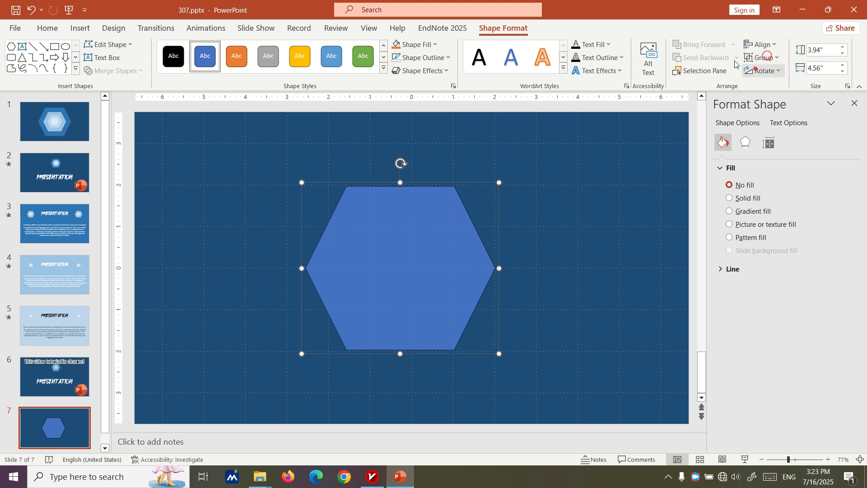
click(766, 45)
click(774, 73)
click(768, 45)
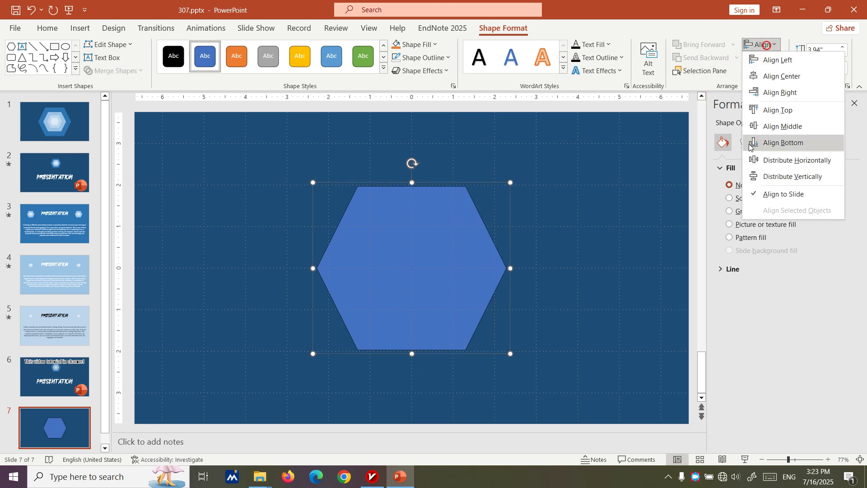
click(778, 125)
Ungroup the centered hexagons and deselect them.
click(595, 150)
key(ctrl+a)
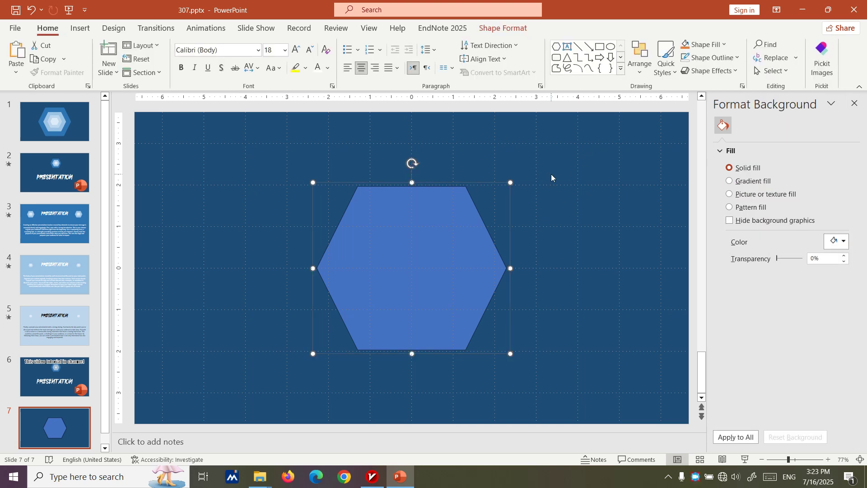
click(510, 28)
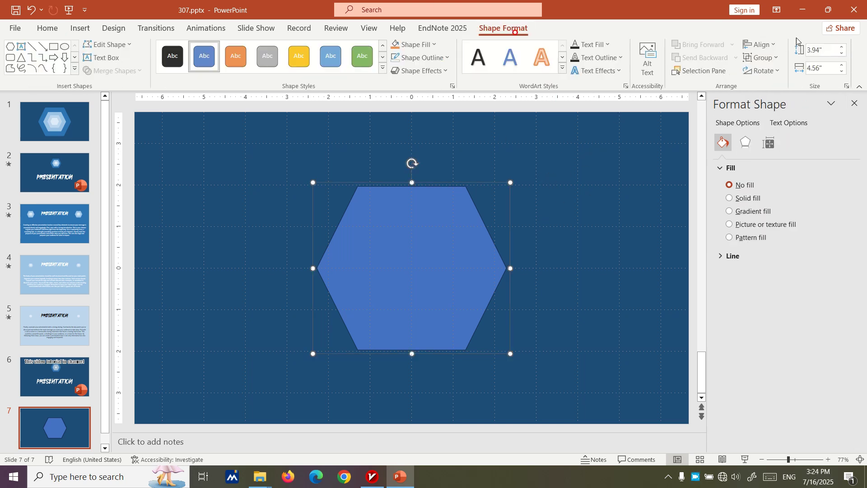
click(763, 57)
click(764, 107)
click(538, 188)
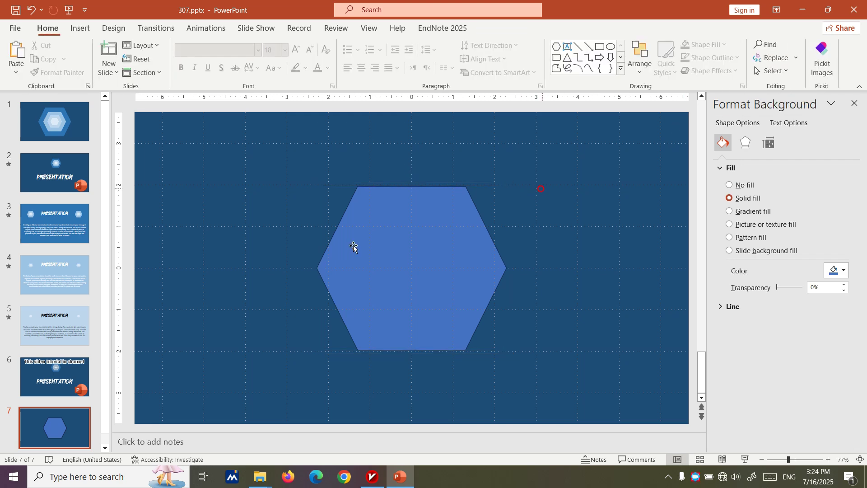
Shrink the topmost hexagon about its center to about 1.23 by 1.43 inches, and the one beneath it to an intermediate size.
click(352, 243)
drag(507, 187, 455, 249)
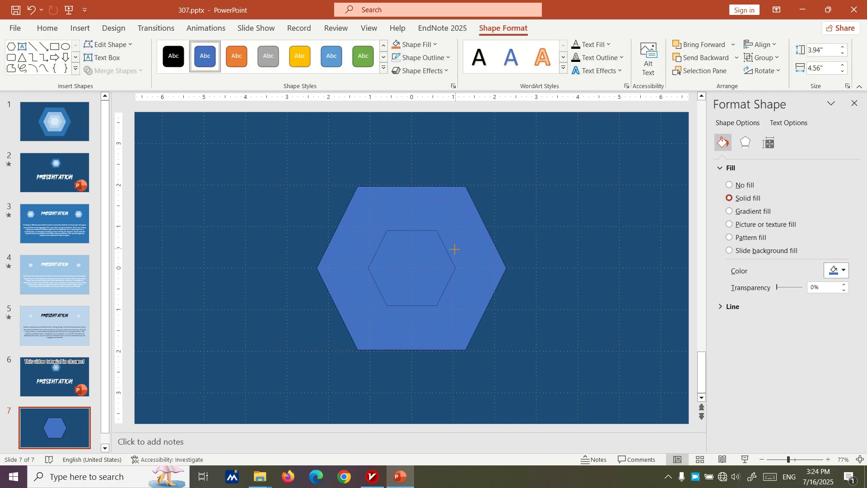
click(506, 238)
click(479, 240)
drag(507, 186, 468, 228)
Apply the centered inner shadow preset to all three hexagons.
click(549, 175)
key(ctrl+a)
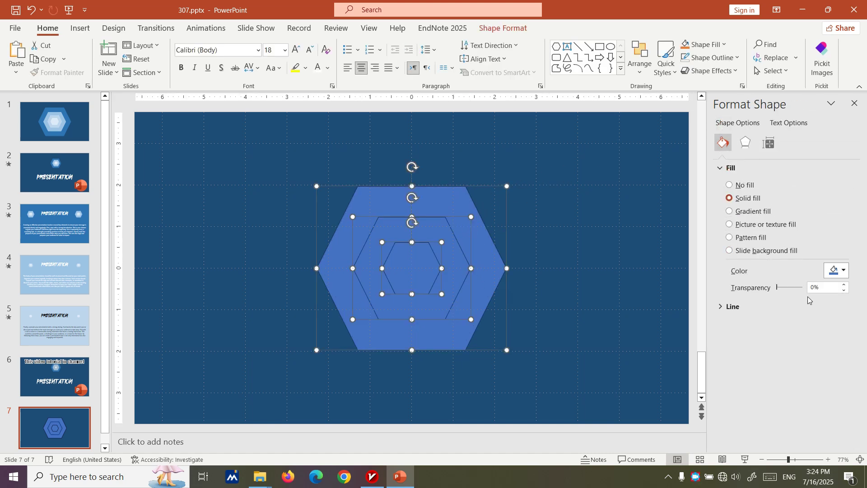
click(746, 143)
click(848, 184)
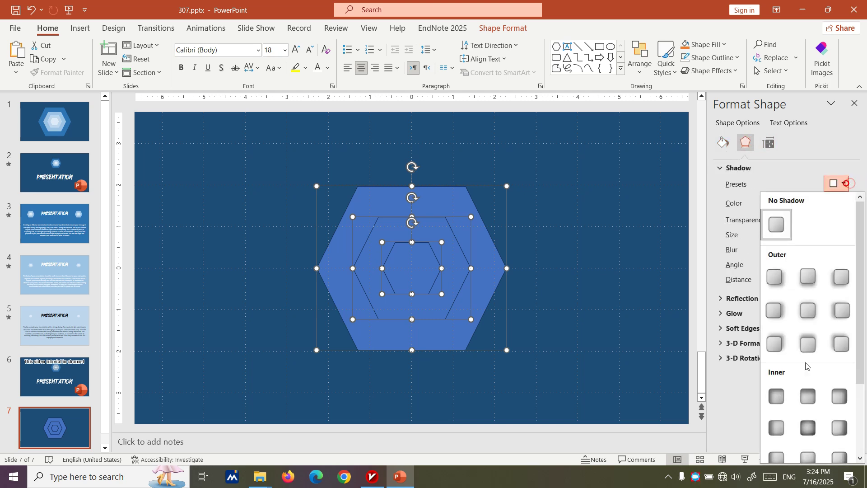
click(804, 423)
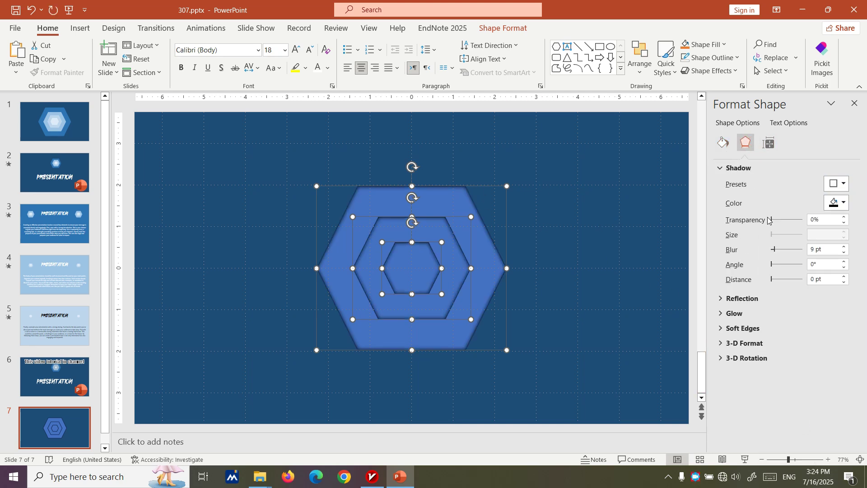
click(612, 244)
click(467, 273)
click(570, 242)
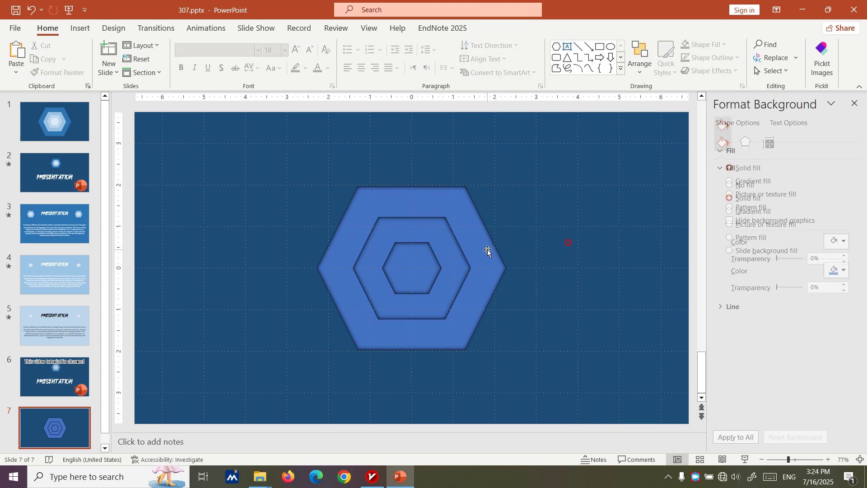
Remove the outline from all three hexagons.
click(488, 249)
key(ctrl+a)
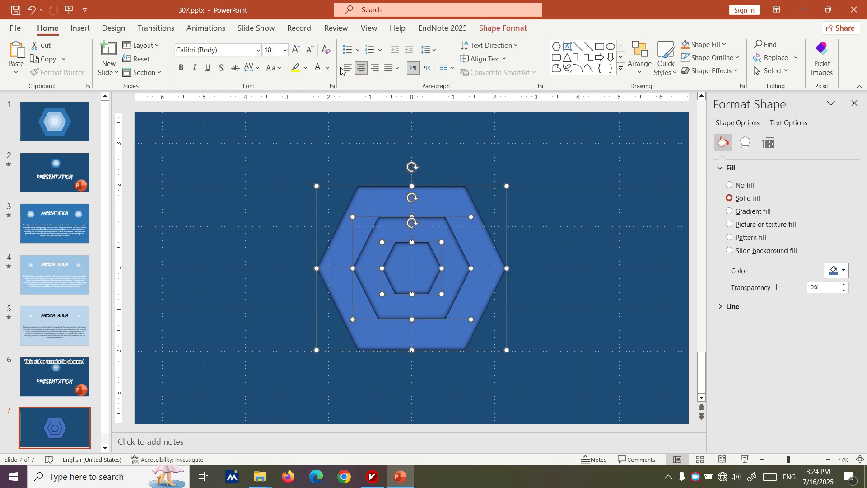
click(488, 24)
click(429, 58)
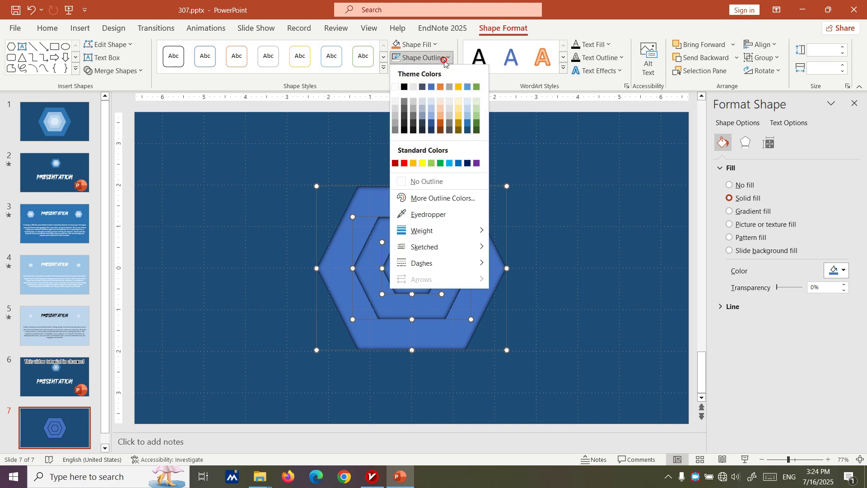
click(397, 58)
click(497, 258)
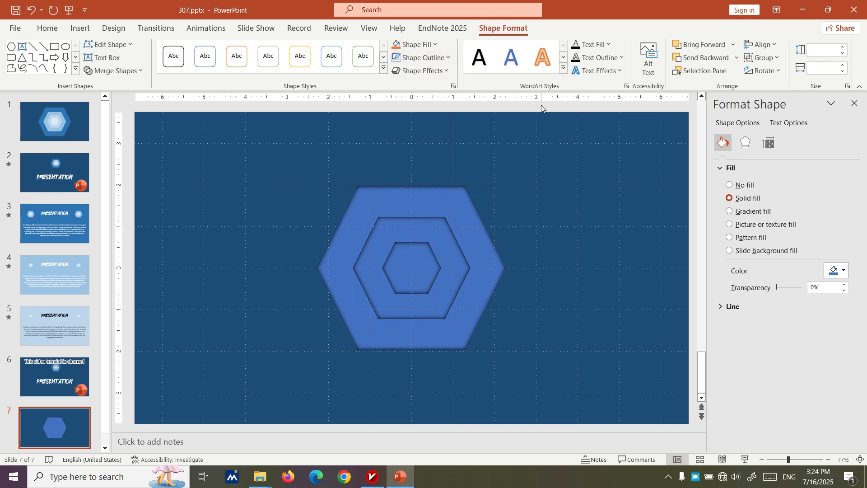
Set the background of slide 7 to a solid dark gold fill (Gold, Accent 4, Darker 50%).
click(499, 249)
right_click(682, 142)
right_click(574, 171)
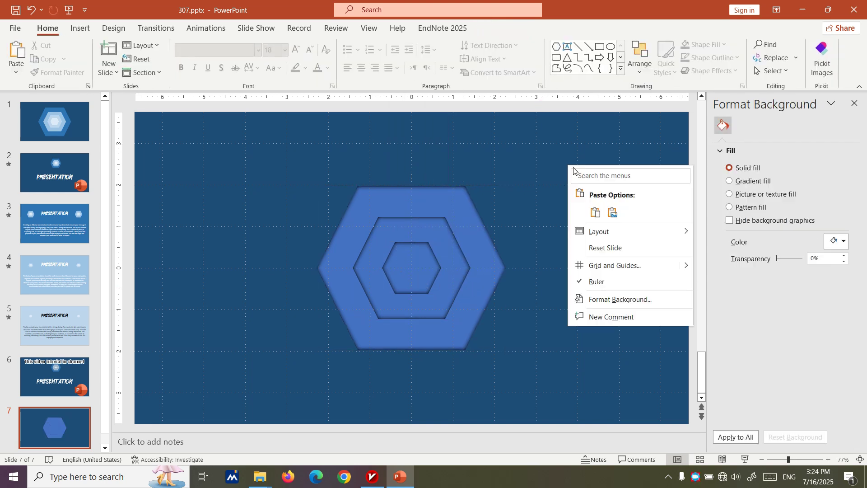
click(619, 307)
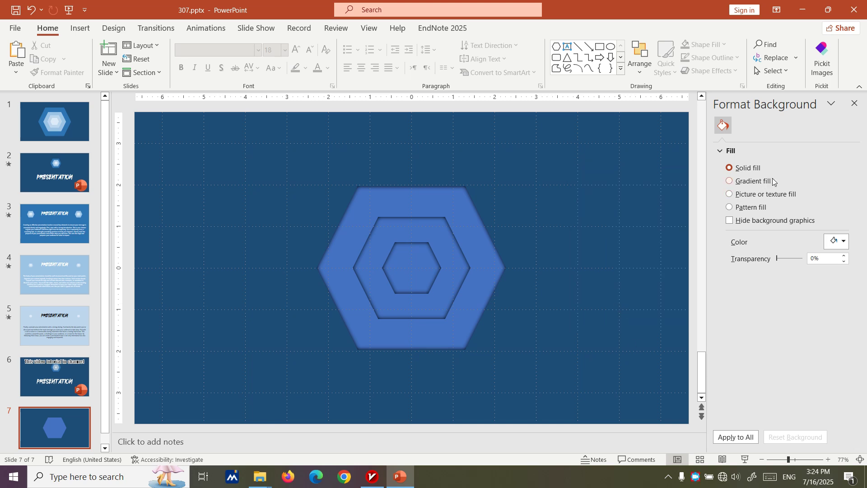
click(844, 244)
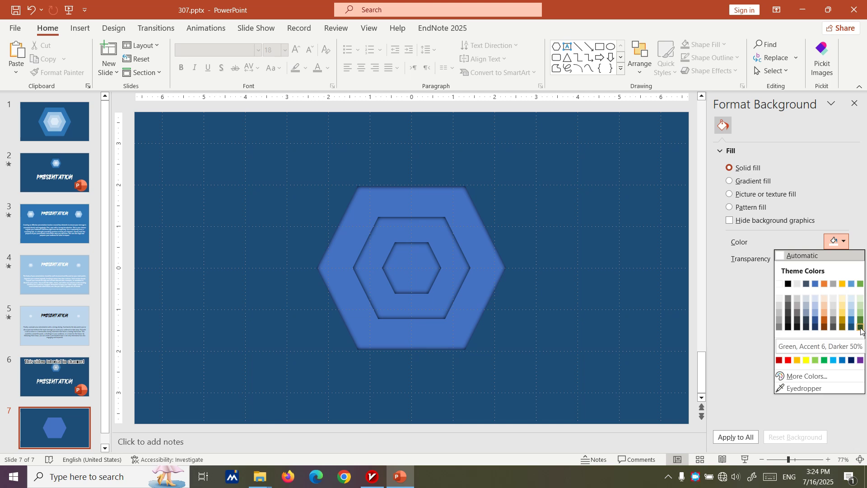
click(844, 327)
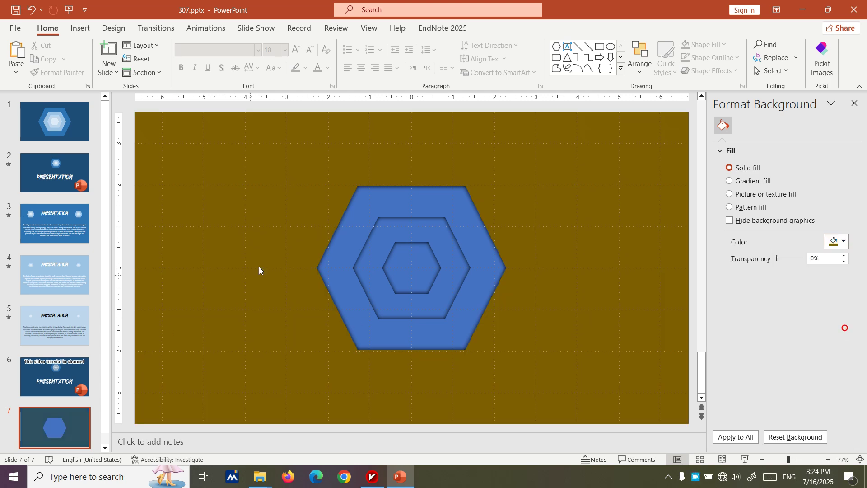
Fill the outer hexagon with Gold, Accent 4, Darker 25%.
click(484, 242)
click(835, 271)
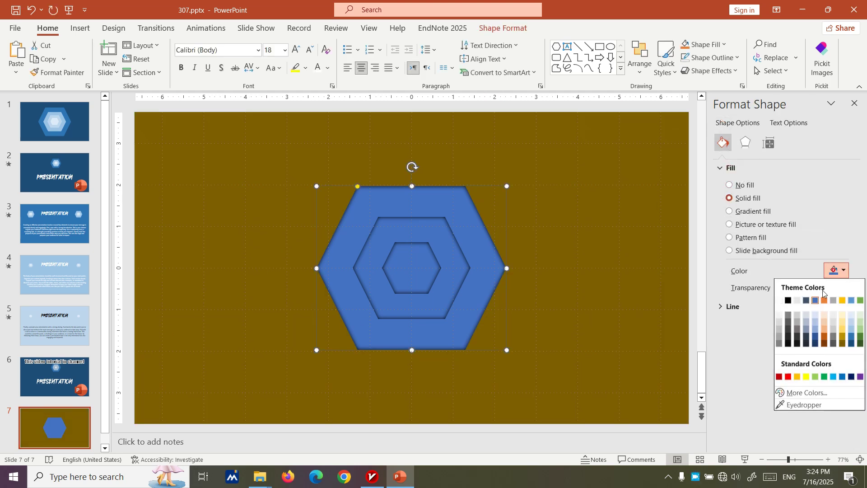
click(843, 335)
Fill the middle hexagon with light gold (Gold, Accent 4, Lighter 40%).
click(443, 229)
click(839, 270)
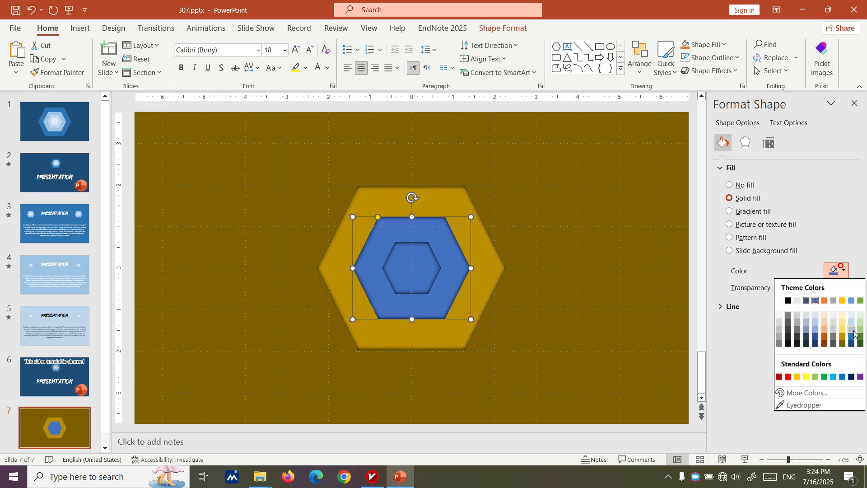
click(843, 335)
click(839, 271)
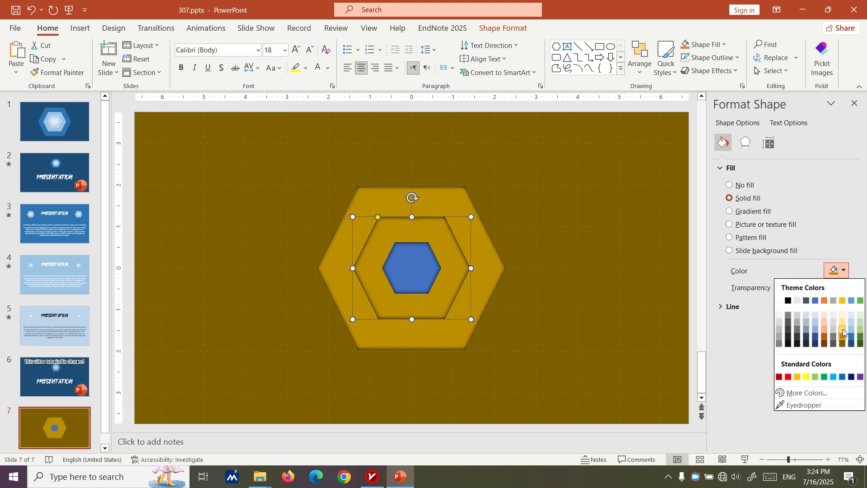
click(843, 333)
Fill the inner hexagon with Gold, Accent 4, Lighter 60%.
click(426, 276)
click(837, 274)
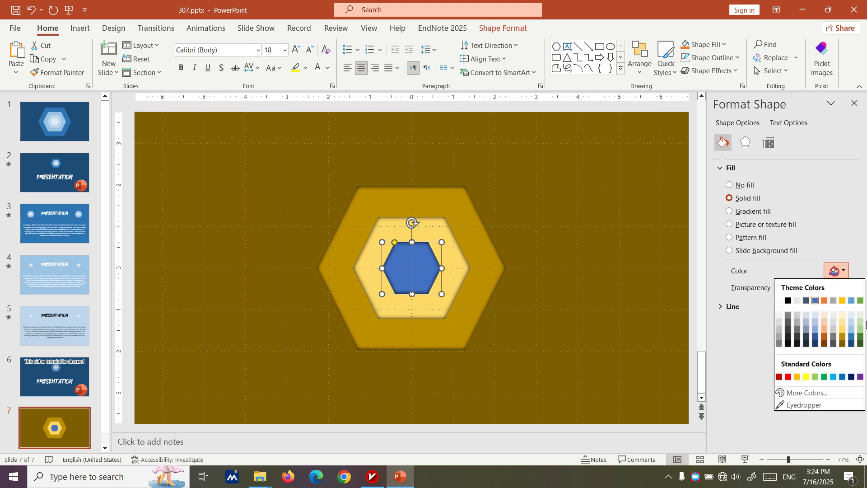
click(834, 330)
click(616, 231)
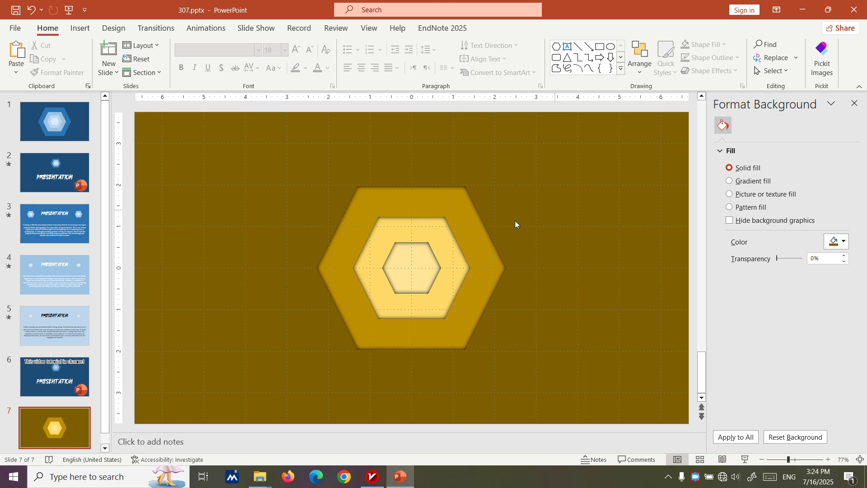
Fill the inner hexagon with dark gold (Gold, Accent 4, Darker 50%).
click(426, 282)
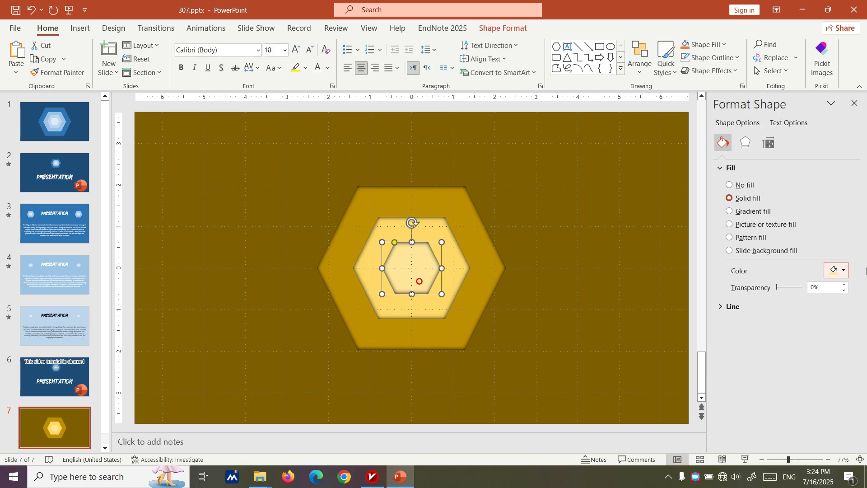
click(839, 268)
click(845, 346)
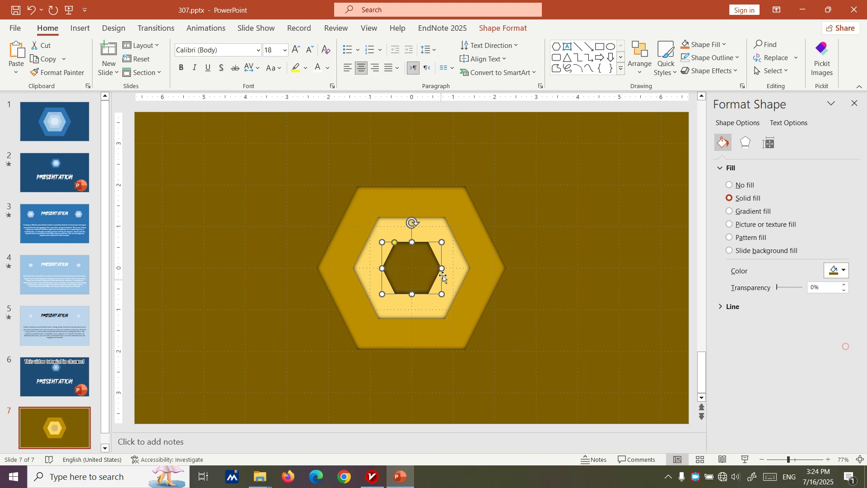
Fill the middle hexagon with Gold, Accent 4, Darker 25%.
click(450, 261)
click(839, 270)
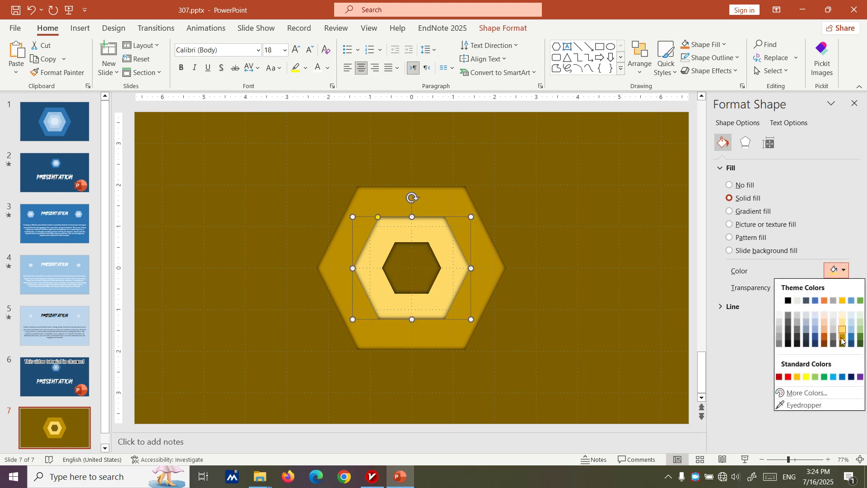
click(843, 341)
Fill the outer hexagon with light gold (Gold, Accent 4, Lighter 40%).
click(482, 249)
click(848, 270)
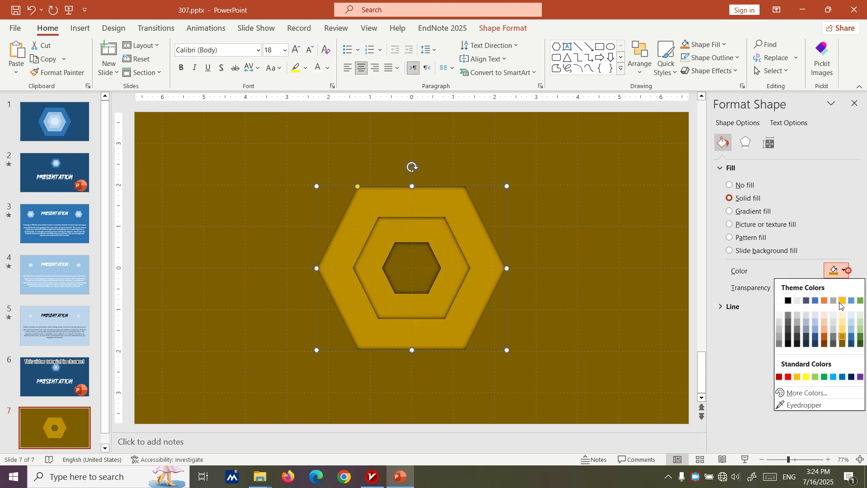
click(843, 329)
Set the background of slide 7 to a pale gold solid fill (Gold, Accent 4, Lighter 60%).
click(588, 252)
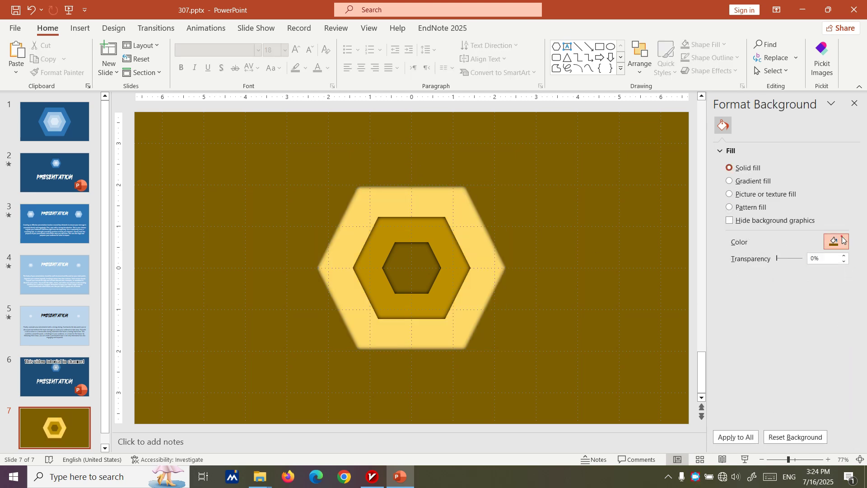
click(841, 240)
click(842, 306)
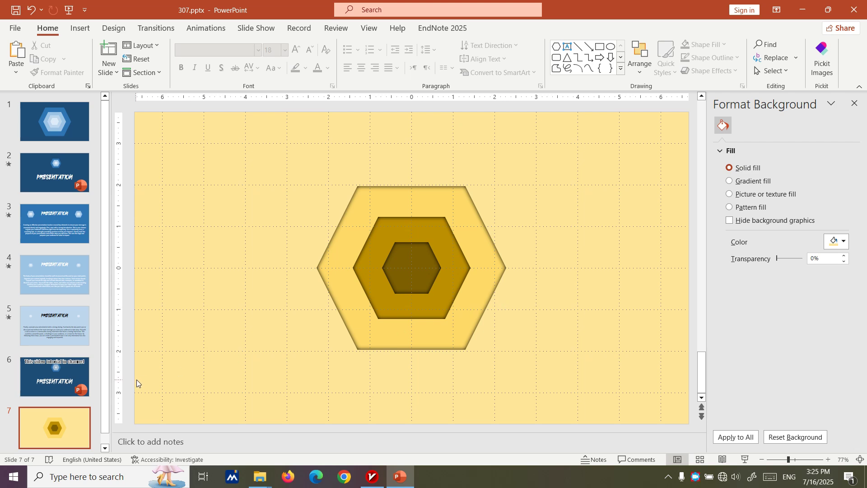
click(64, 413)
key(ctrl+v)
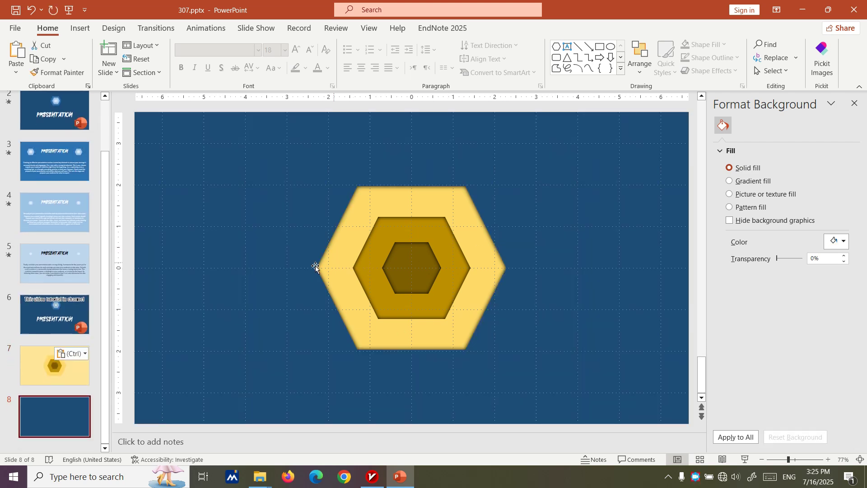
key(ctrl+z)
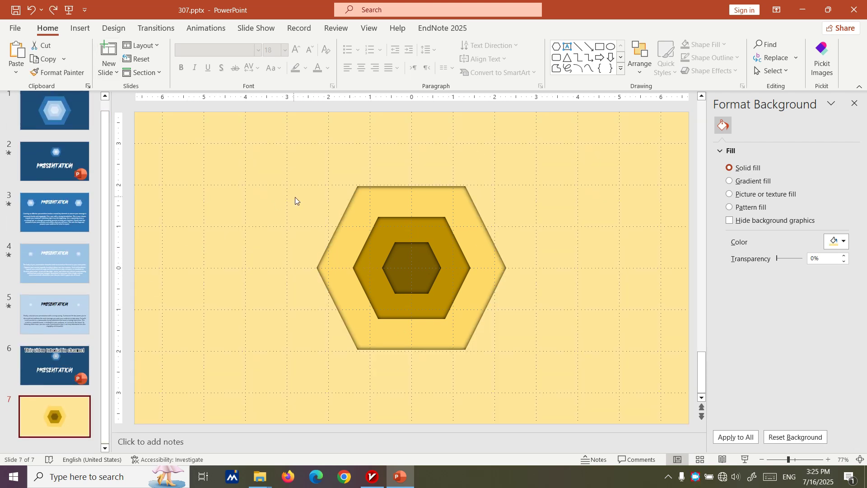
key(ctrl+a)
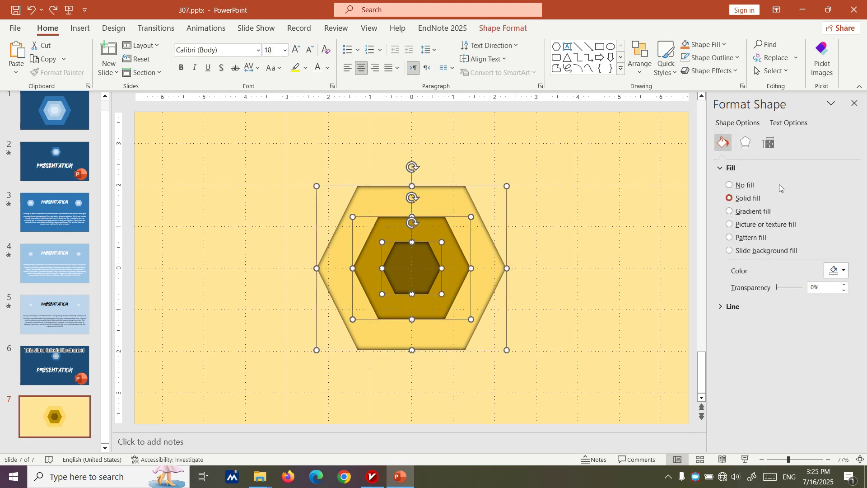
key(ctrl+v)
key(ctrl+z)
click(582, 165)
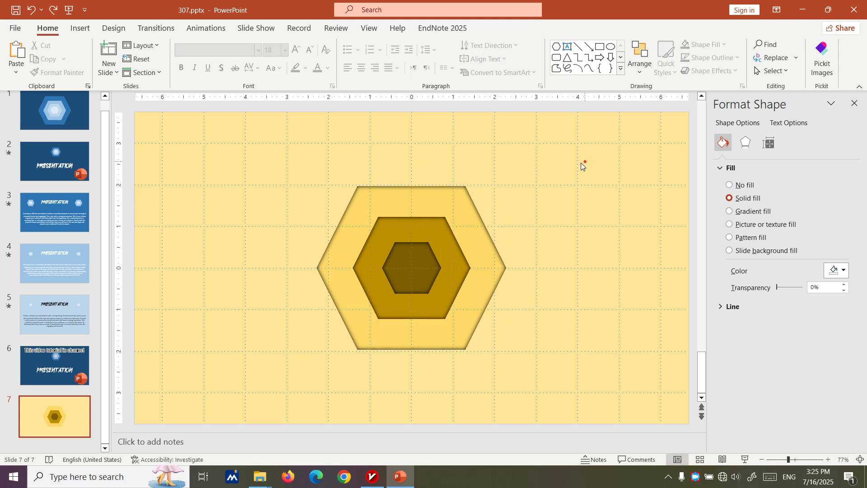
click(361, 208)
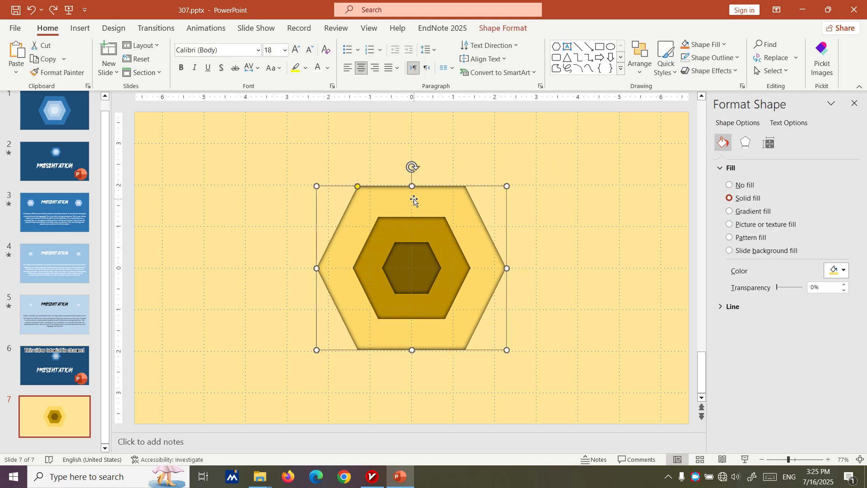
key(ctrl+v)
drag(437, 237, 509, 238)
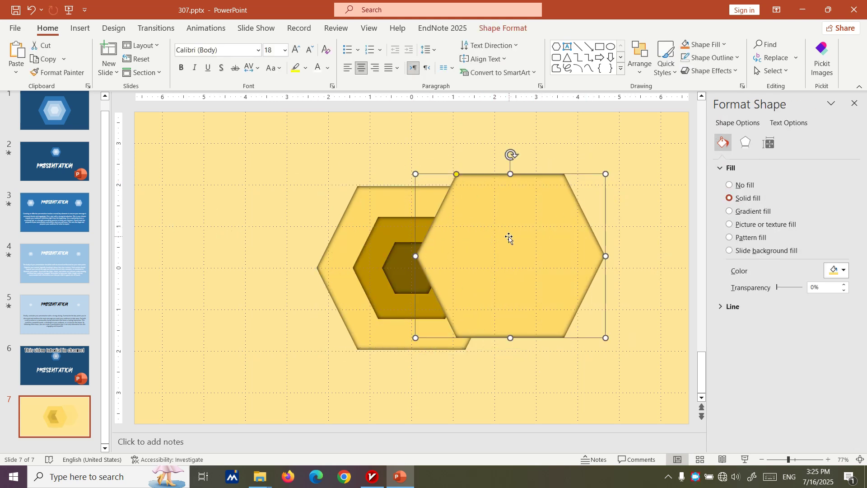
key(ctrl+z)
key(ctrl+z)
click(591, 192)
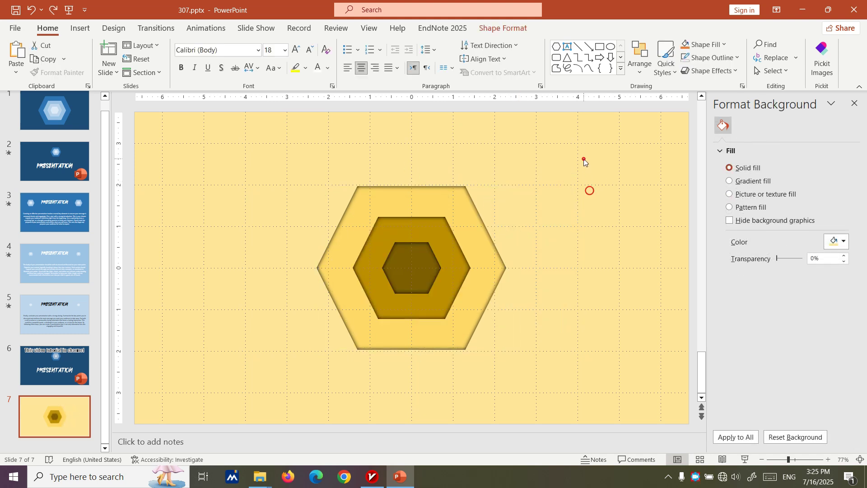
Duplicate all three hexagons on slide 7 and move the copies to the right, partly overlapping the originals.
key(ctrl+a)
click(70, 414)
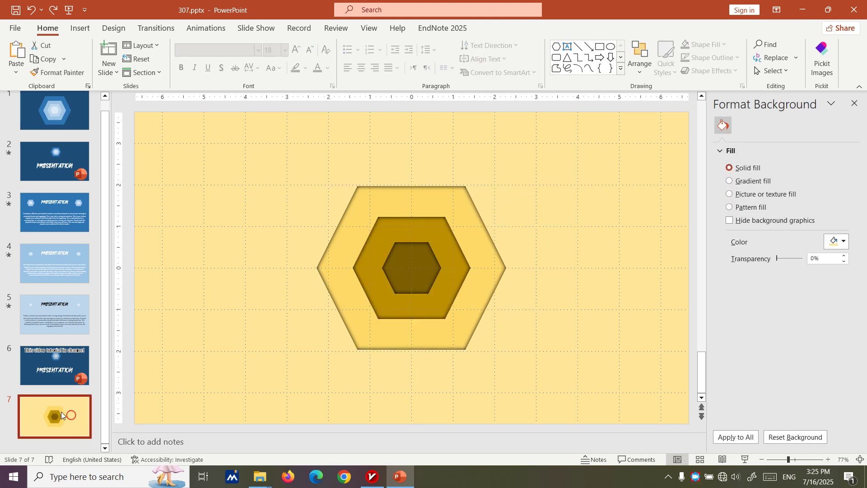
click(585, 232)
key(ctrl+a)
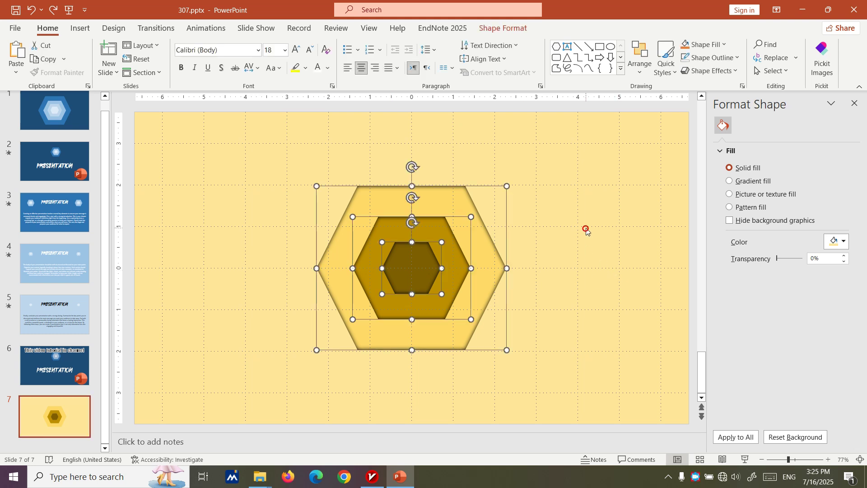
key(ctrl+c)
key(ctrl+v)
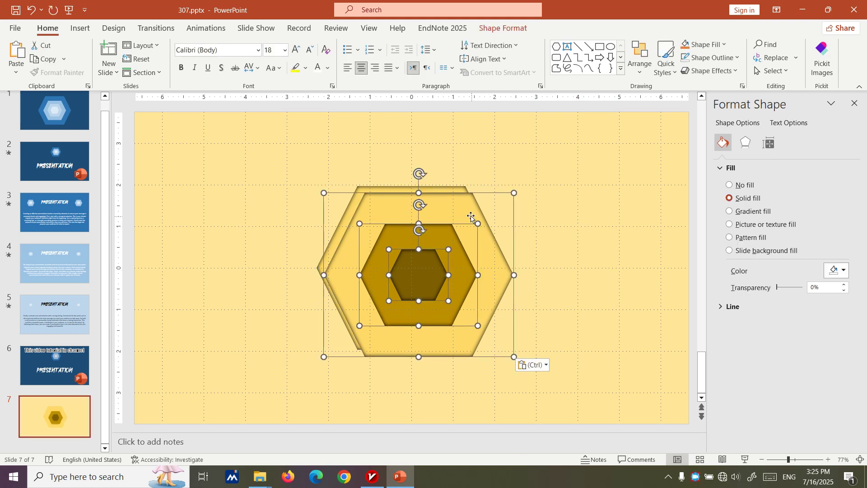
drag(471, 217, 589, 206)
click(554, 146)
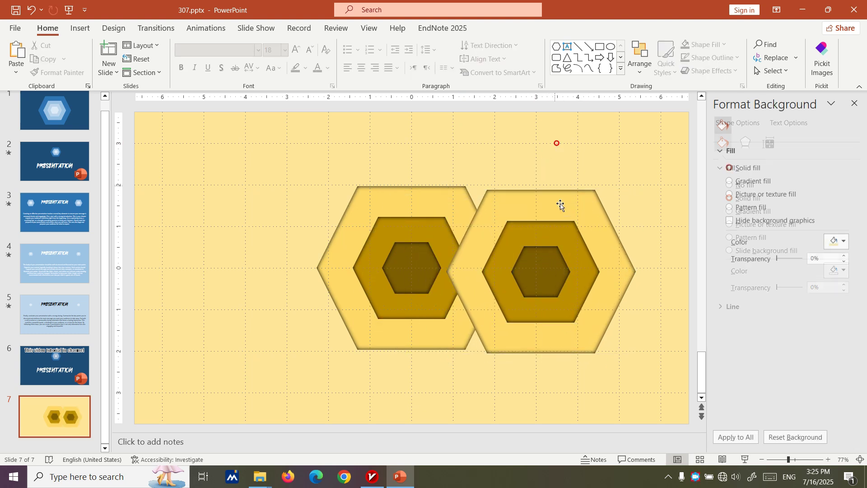
Send the copied outer hexagon to the back of the stacking order.
click(571, 201)
right_click(572, 203)
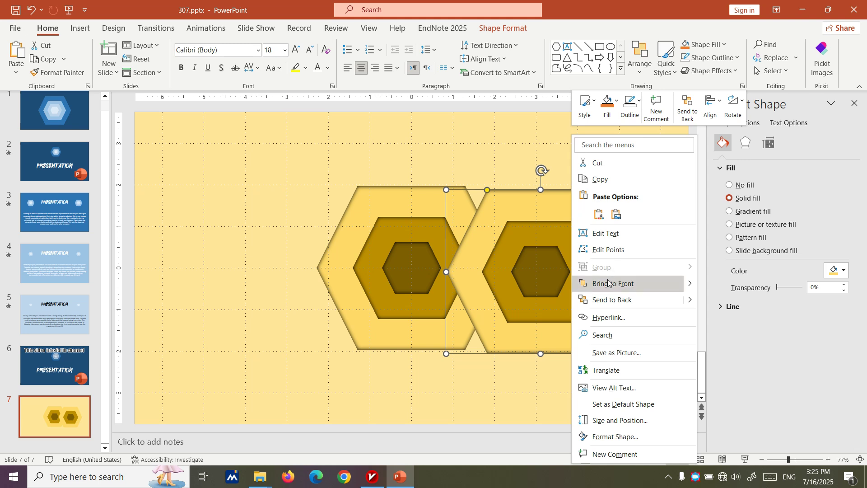
click(607, 299)
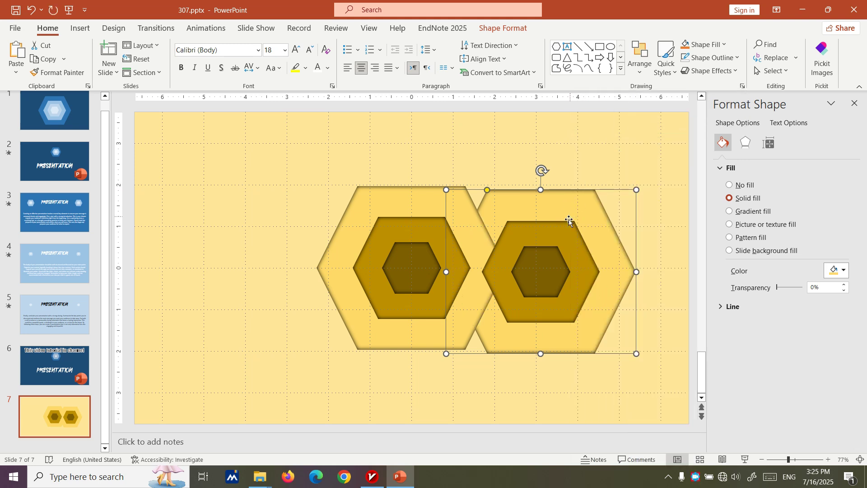
Bring the middle and inner hexagons of both sets to the front together.
click(559, 235)
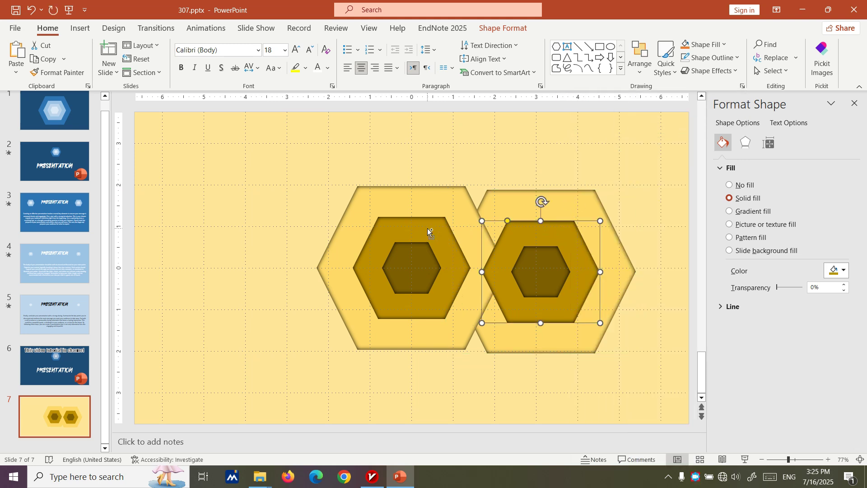
click(558, 256)
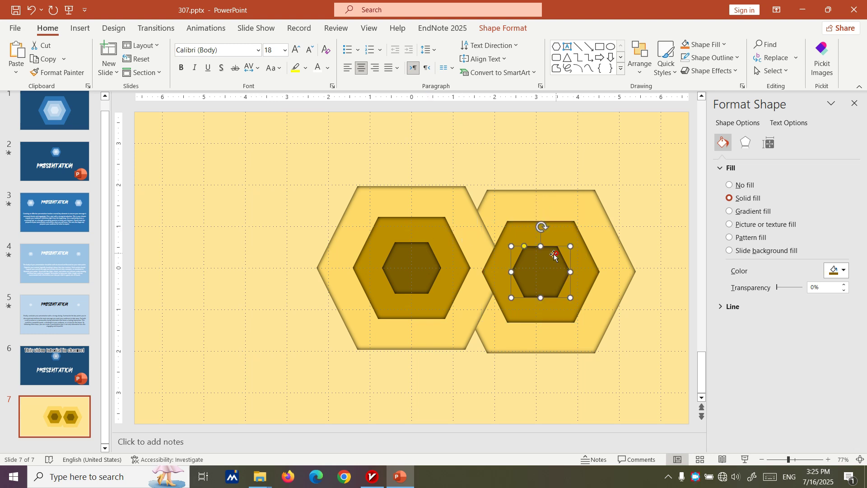
shift+click(424, 262)
shift+click(552, 235)
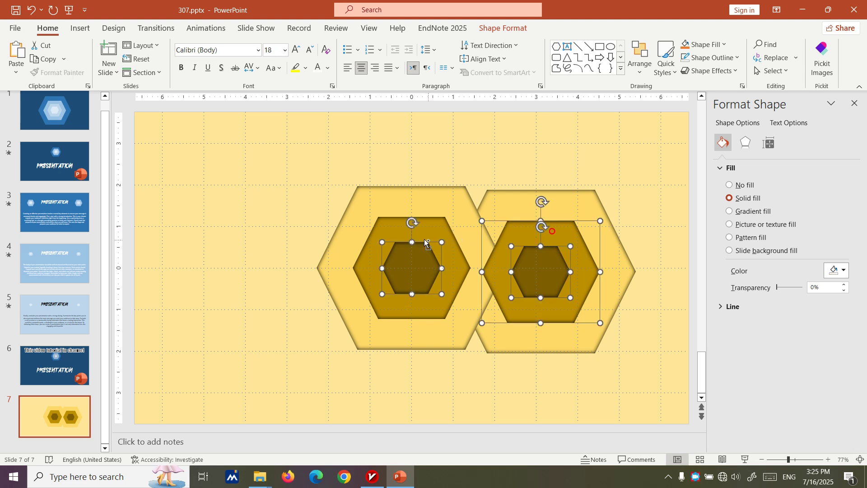
shift+click(428, 243)
right_click(433, 221)
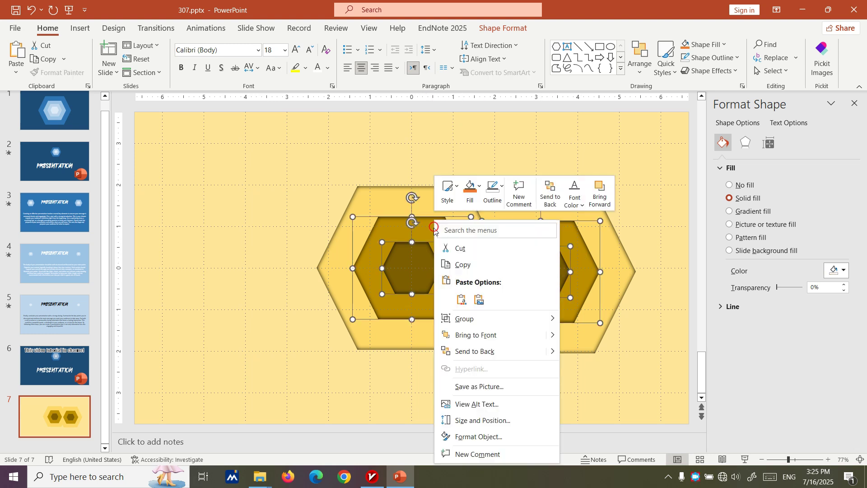
click(488, 333)
click(476, 388)
Bring the two middle hexagons, original and copy, to the front of the stacking order.
click(552, 234)
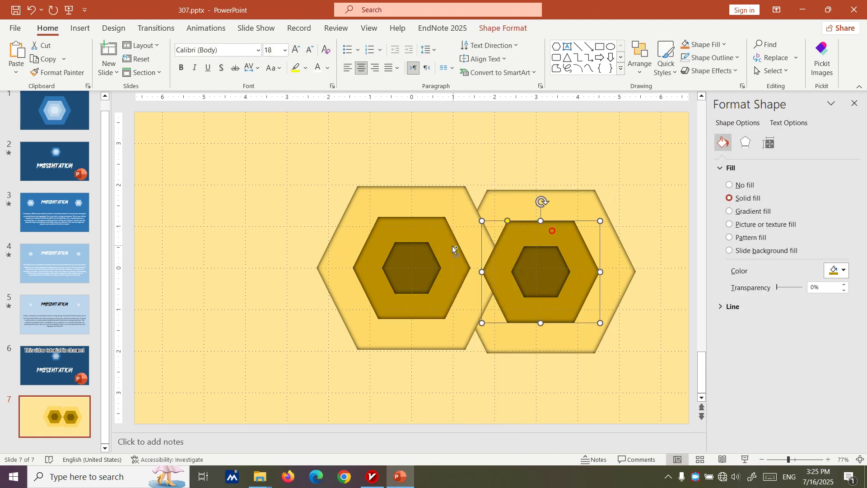
shift+click(428, 217)
right_click(428, 226)
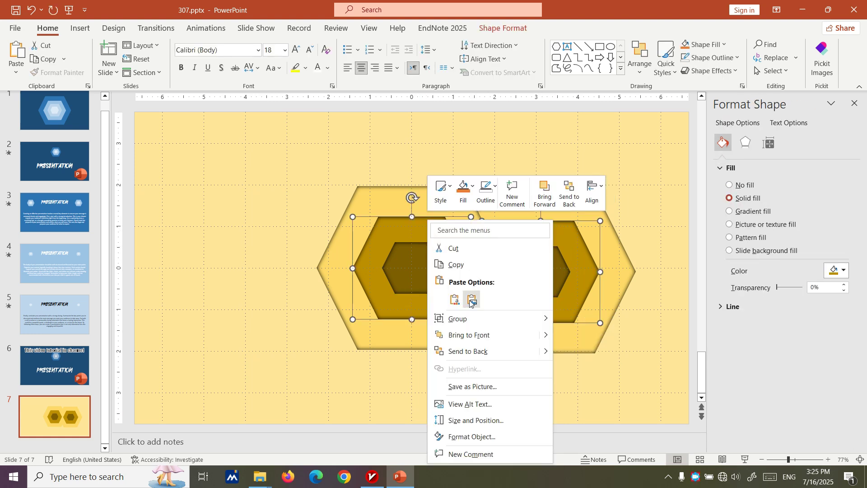
click(464, 334)
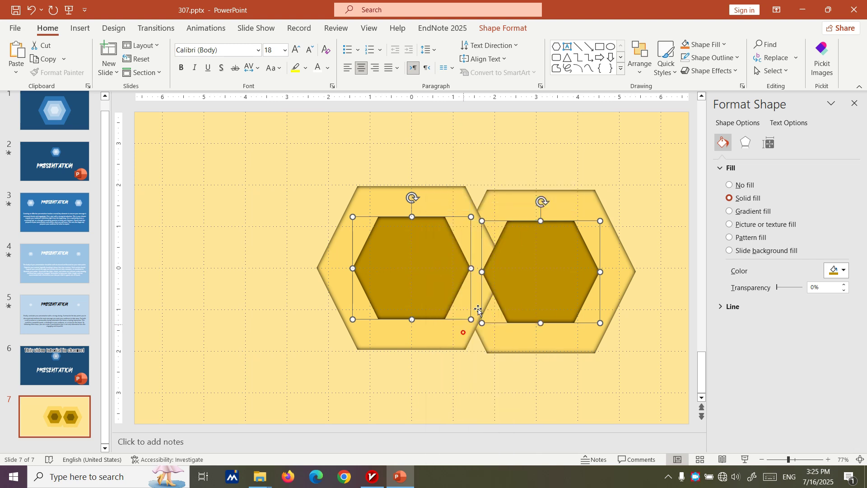
Select the two hidden inner hexagons and bring them forward above the middle hexagons.
click(667, 202)
drag(672, 232, 319, 313)
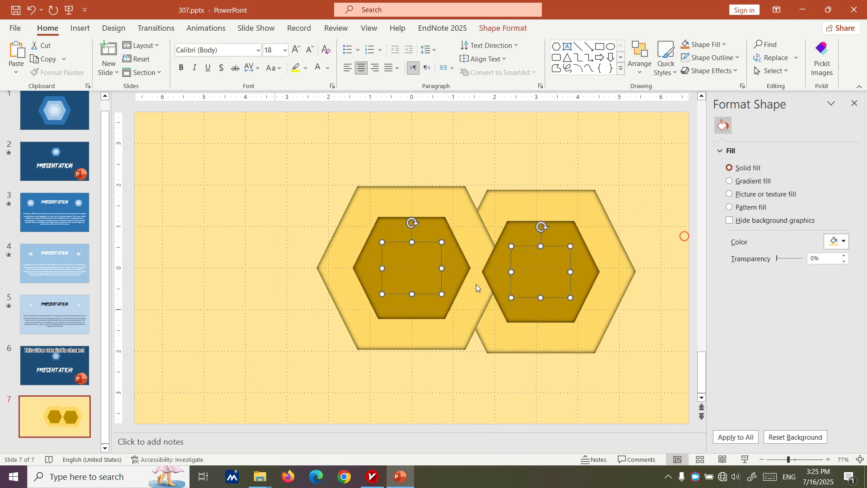
right_click(562, 247)
click(625, 114)
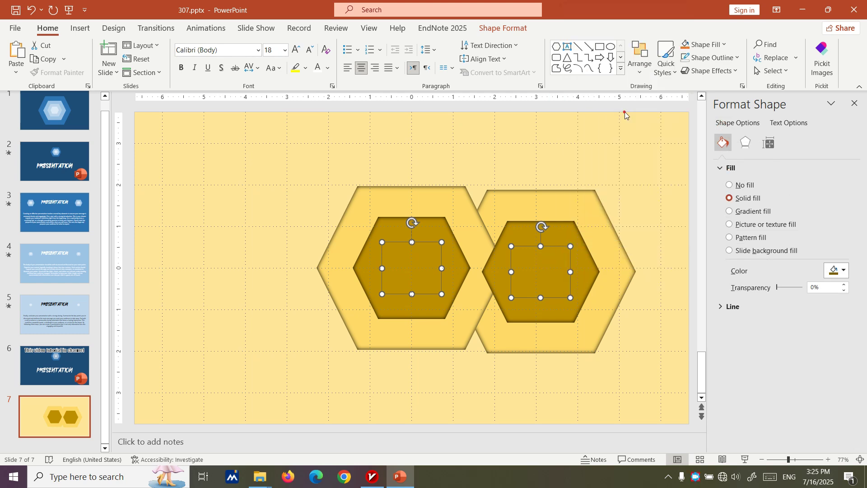
click(625, 114)
Move the copied set of three hexagons exactly onto the original set at the slide's center.
drag(669, 137, 429, 400)
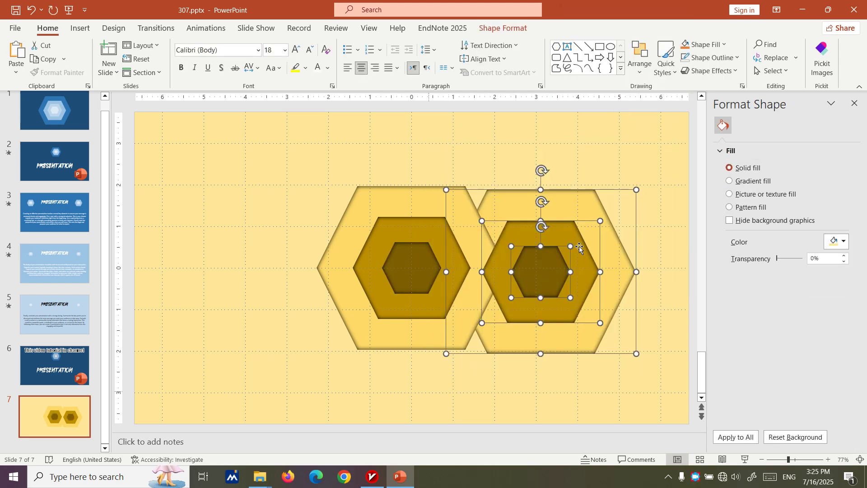
drag(587, 251, 488, 244)
click(548, 218)
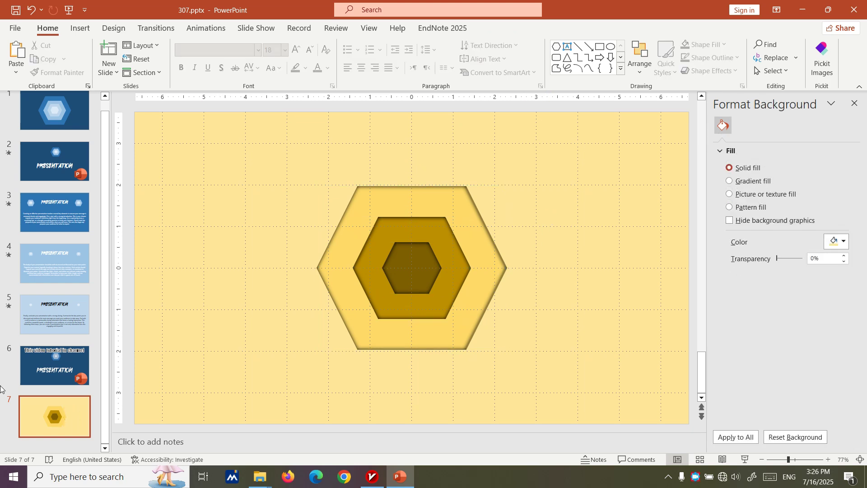
Duplicate slide 7 as slide 8 and apply slide 7's pale gold background to all slides.
key(ctrl+v)
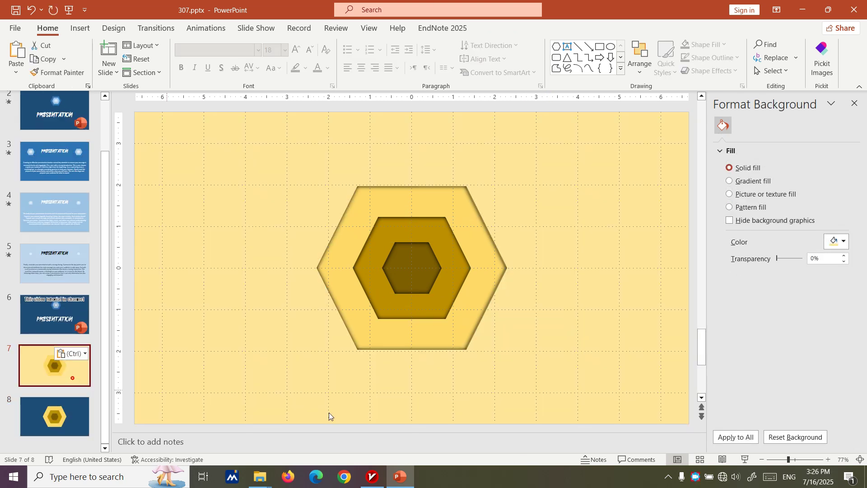
click(745, 439)
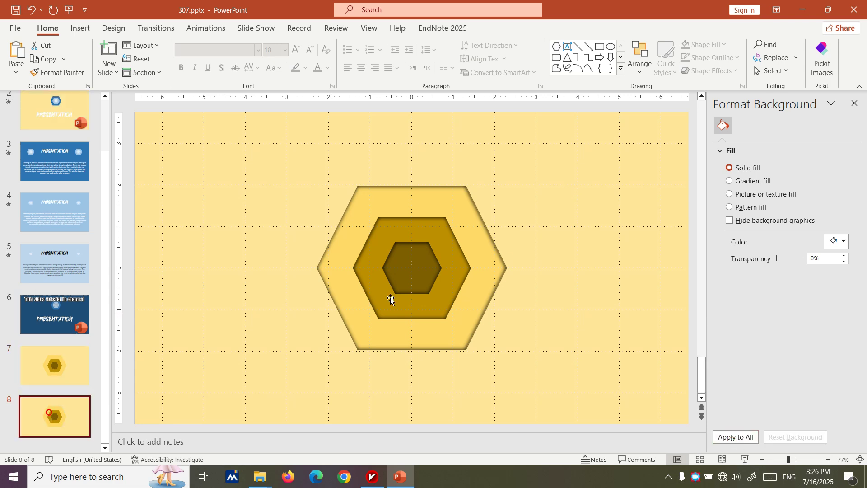
Scale all hexagons on slide 8 down around their common center to about 40% of their size.
drag(563, 138, 313, 401)
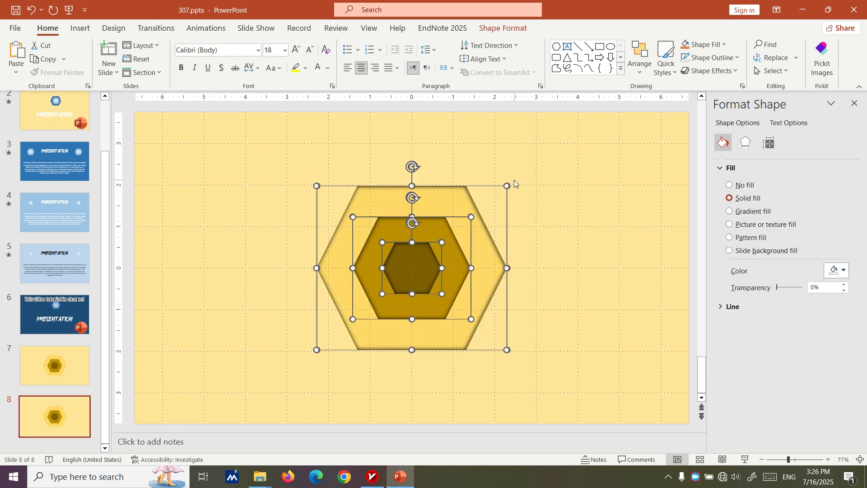
drag(508, 184, 454, 242)
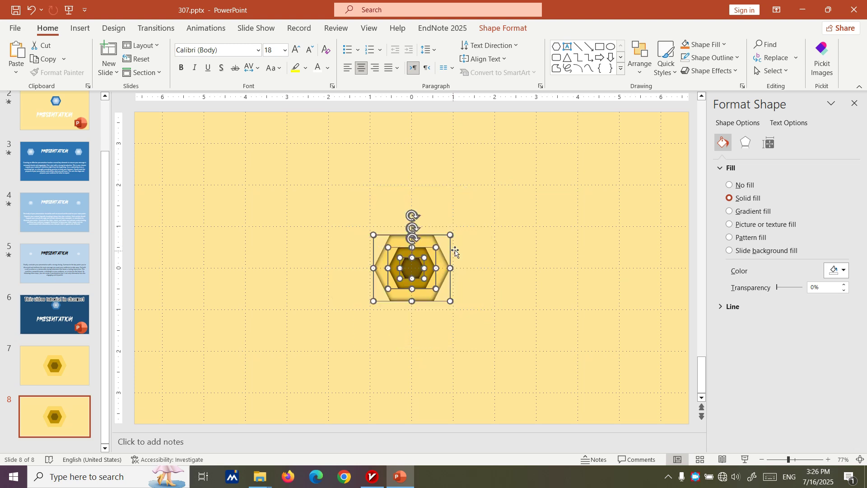
Move the three nested hexagons on slide 8 straight up about 1 inch from the slide's center.
click(559, 220)
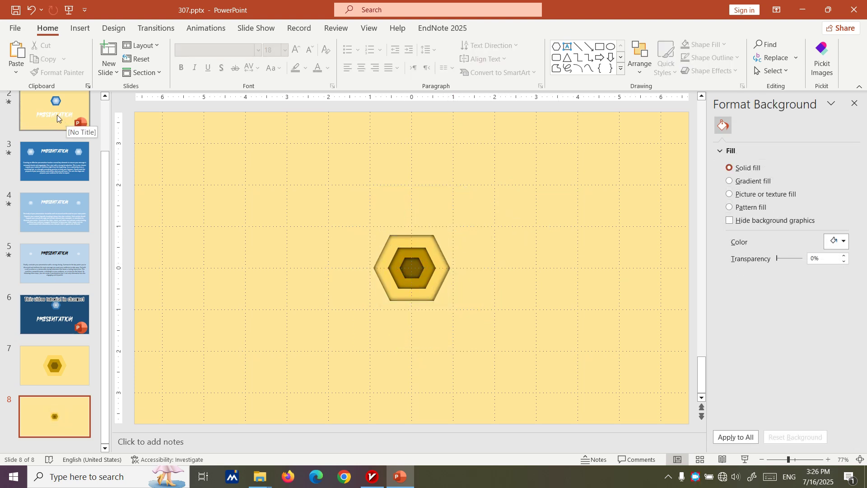
drag(566, 183, 268, 349)
drag(420, 272, 426, 227)
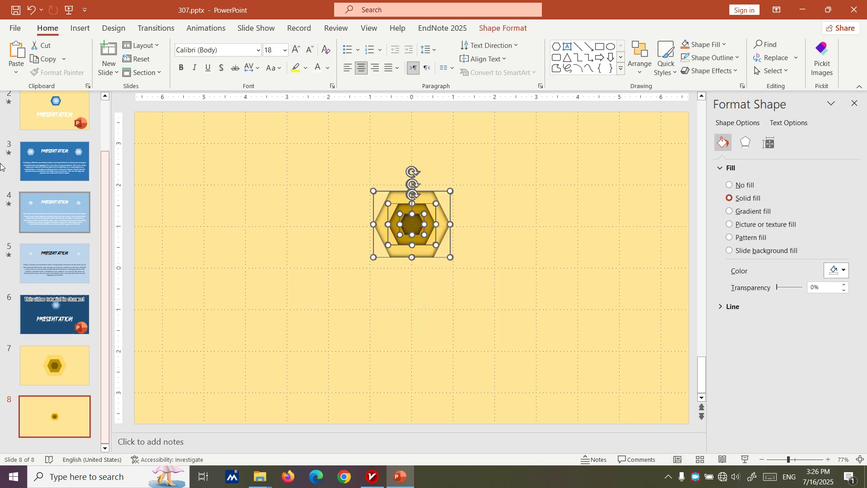
Copy the PRESENTATION title from slide 2 onto slide 8, below the hexagons.
click(59, 109)
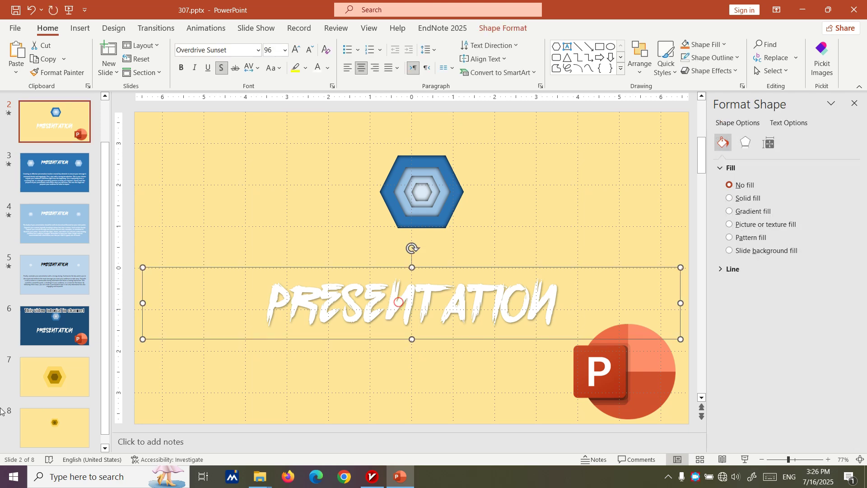
click(40, 411)
key(ctrl+v)
click(42, 448)
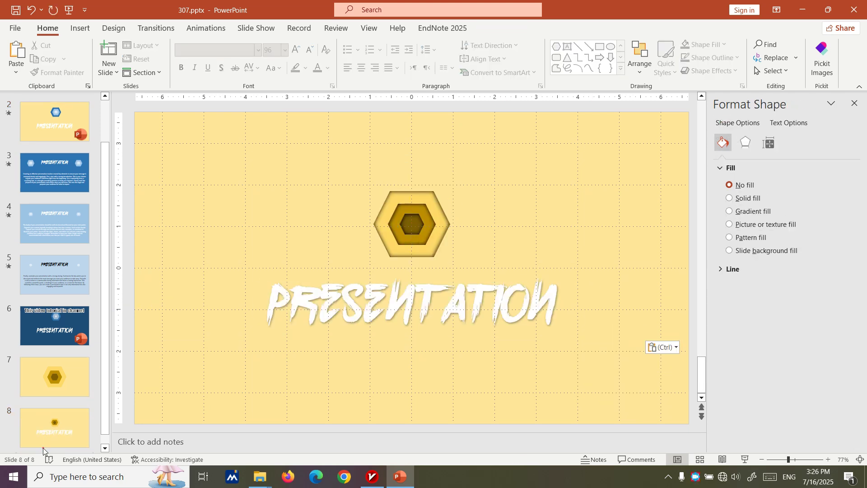
Change the font color of slide 8's PRESENTATION title to black.
click(445, 305)
double_click(360, 304)
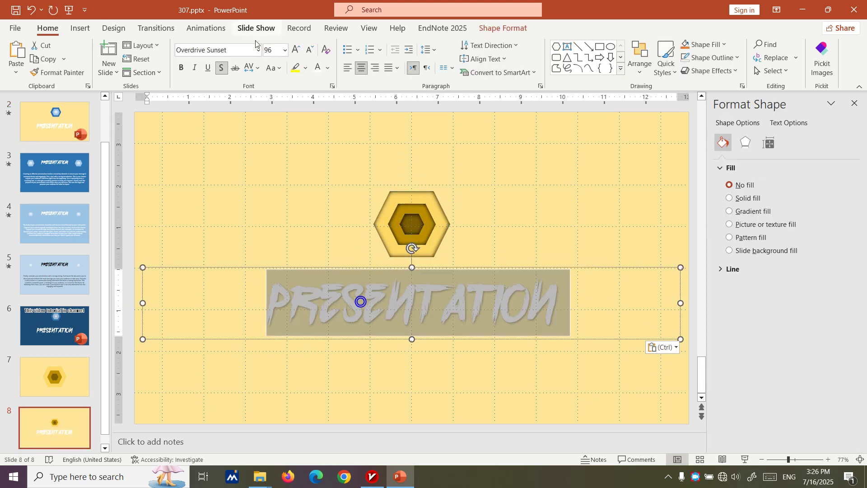
click(328, 67)
click(335, 96)
click(351, 177)
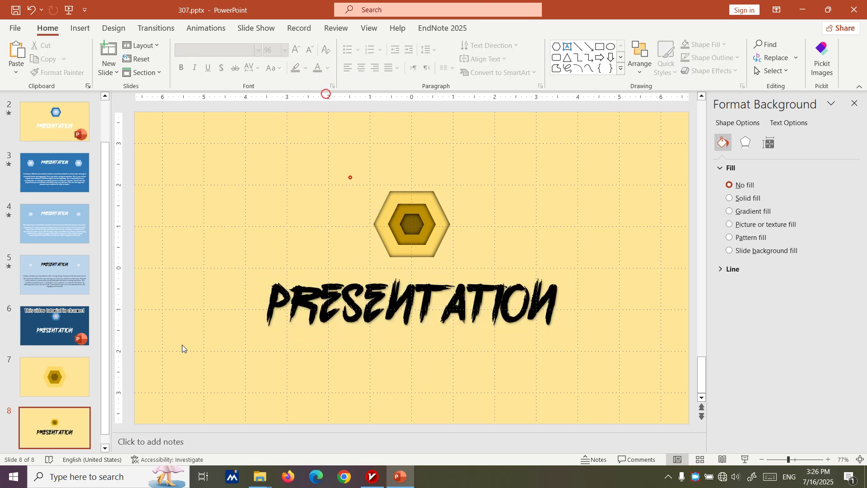
Duplicate slide 8 as slide 9 and move the copy's hexagons straight up near the slide's upper edge.
key(ctrl+v)
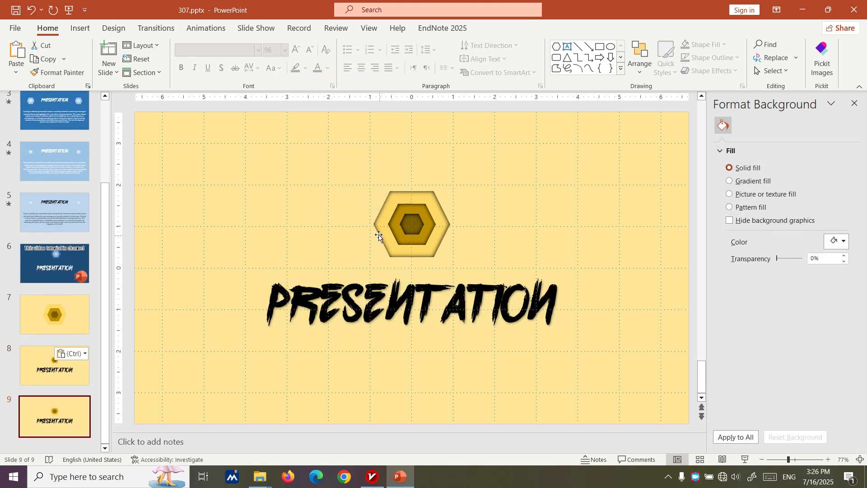
drag(321, 288, 483, 157)
drag(416, 219, 417, 161)
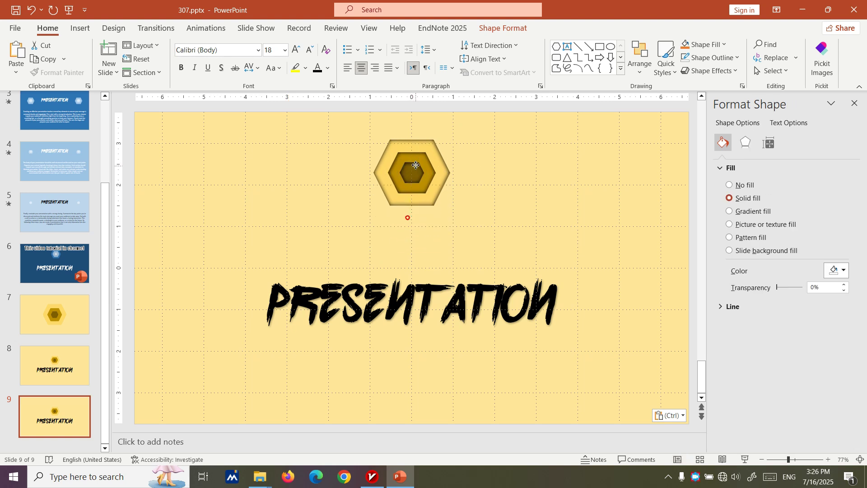
Delete the original slide 8 and duplicate the version with the raised hexagons as slide 9.
click(67, 368)
key(Delete)
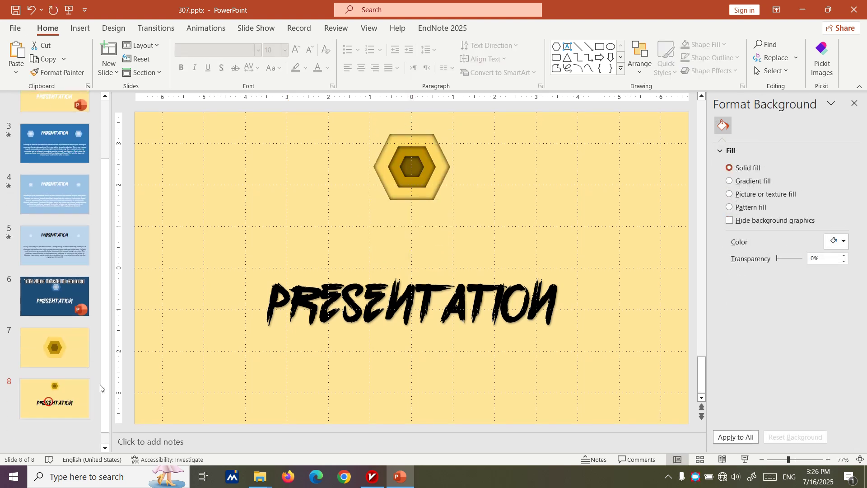
key(ctrl+v)
Place a copy of slide 9's hexagon set in the slide's upper-left area and move the original set level to the upper right.
drag(481, 104, 256, 284)
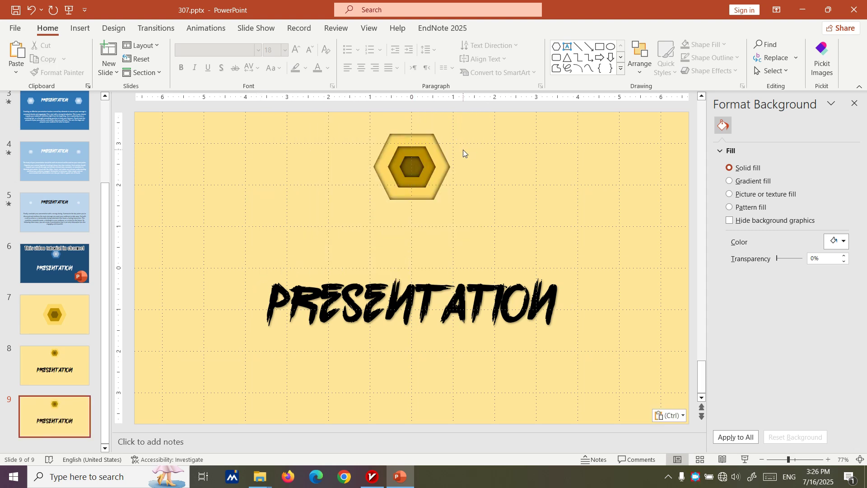
click(456, 154)
drag(410, 166, 203, 166)
click(298, 248)
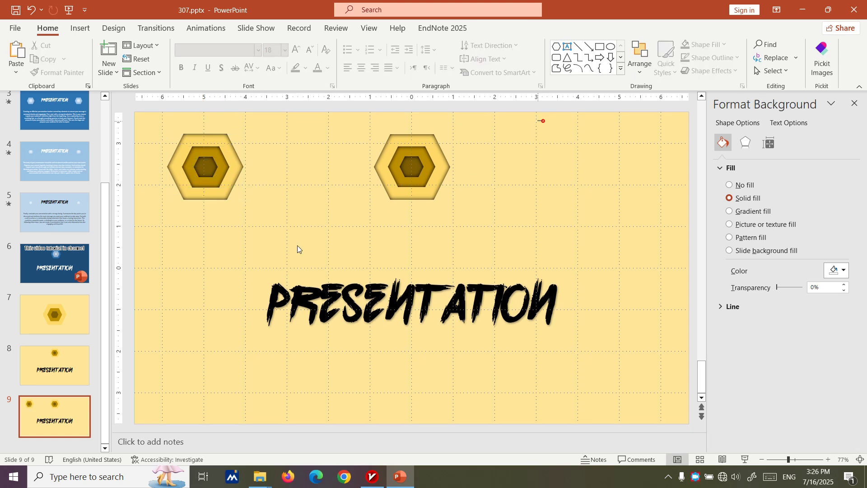
click(412, 166)
drag(411, 166, 635, 166)
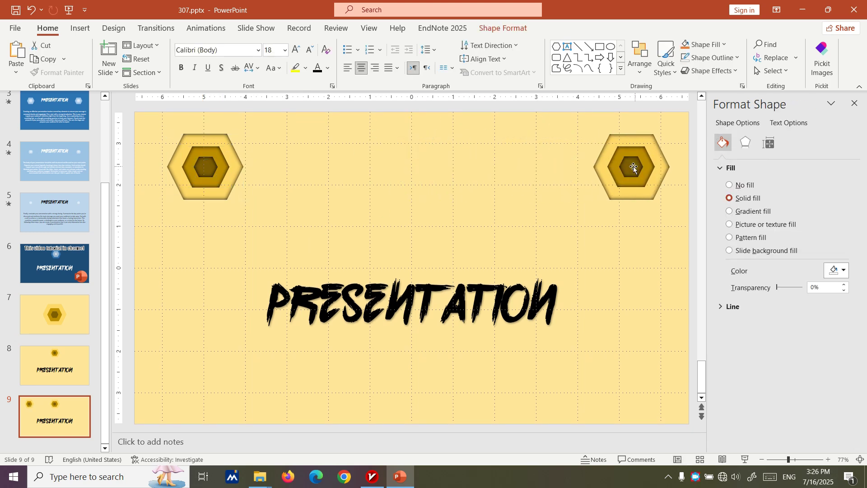
Move the PRESENTATION title straight up so it sits level between the two hexagon sets.
click(478, 259)
click(460, 271)
drag(460, 269, 465, 131)
click(636, 275)
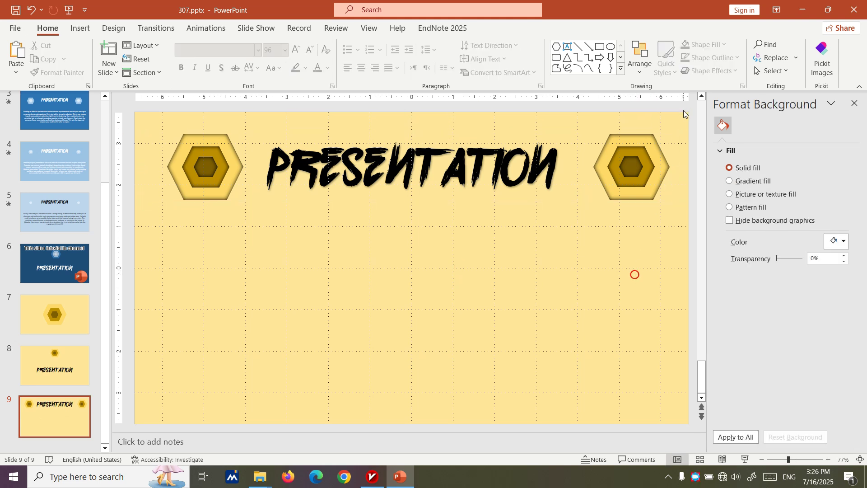
drag(684, 111, 527, 258)
drag(629, 169, 621, 169)
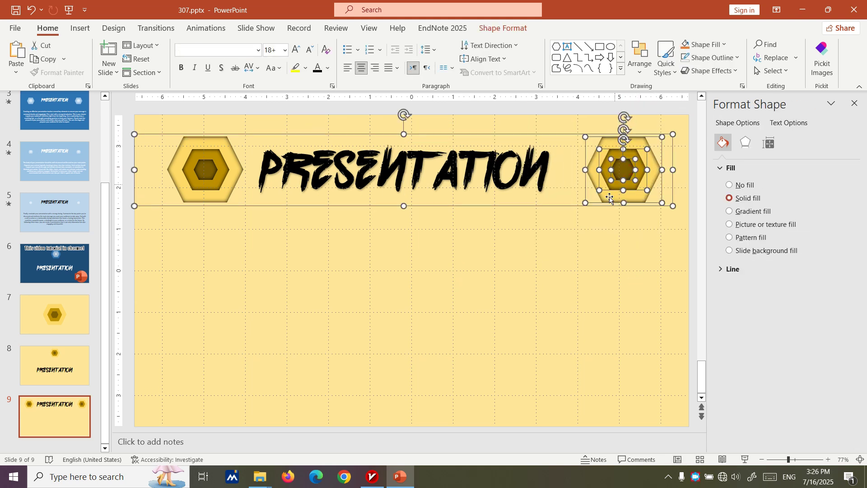
key(ctrl+z)
click(594, 256)
drag(688, 116, 542, 290)
drag(635, 168, 619, 168)
key(ctrl+z)
click(608, 264)
scroll(608, 263, down, 1)
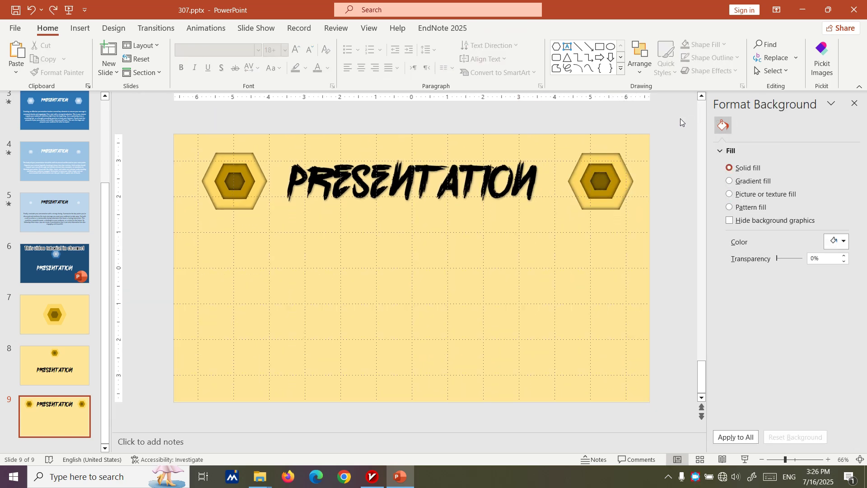
drag(681, 122, 526, 293)
key(ctrl+y)
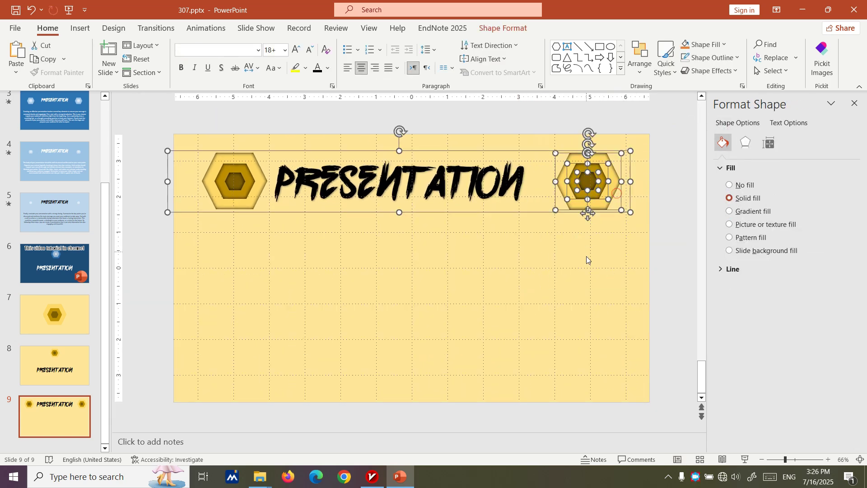
key(ctrl+z)
click(596, 298)
drag(688, 122, 533, 304)
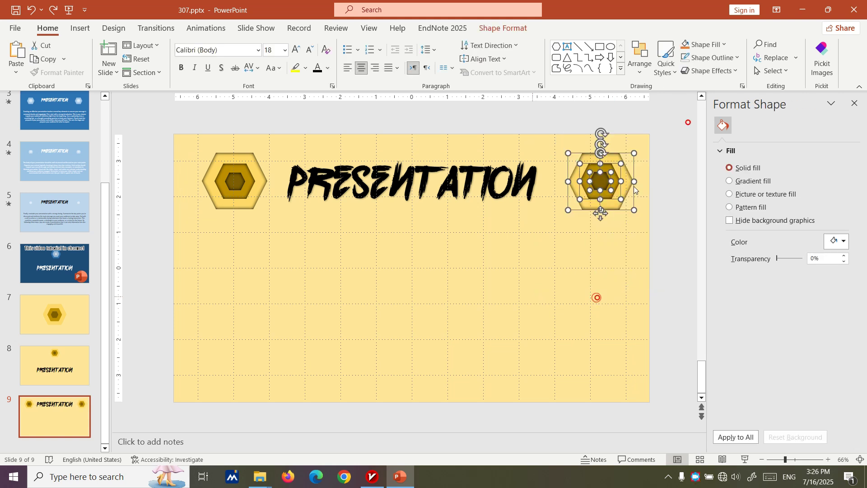
key(ctrl+y)
key(ctrl+z)
click(562, 253)
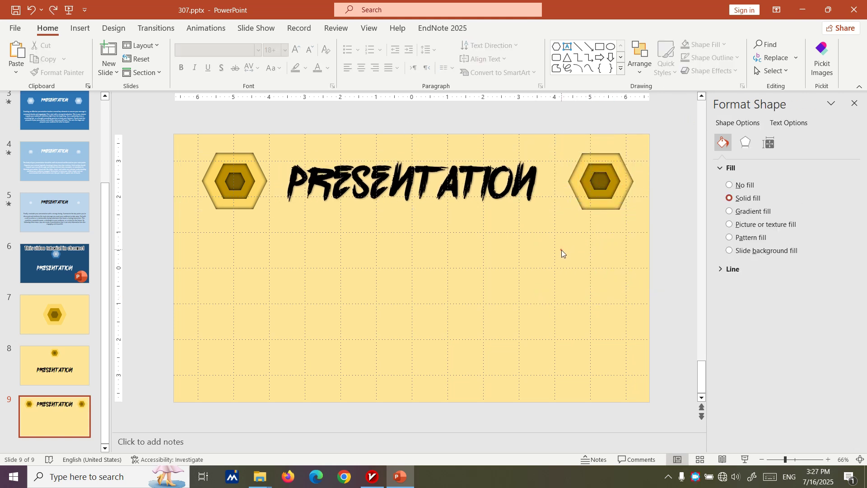
click(441, 170)
click(622, 189)
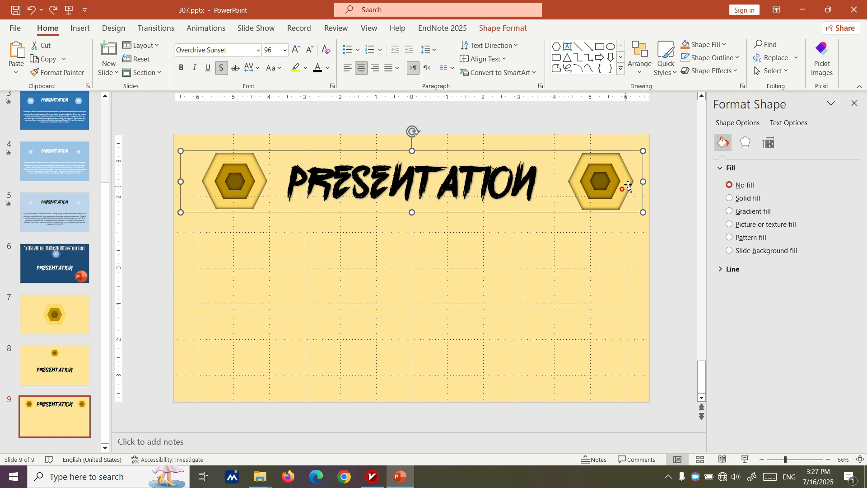
click(597, 243)
key(ctrl+z)
right_click(450, 151)
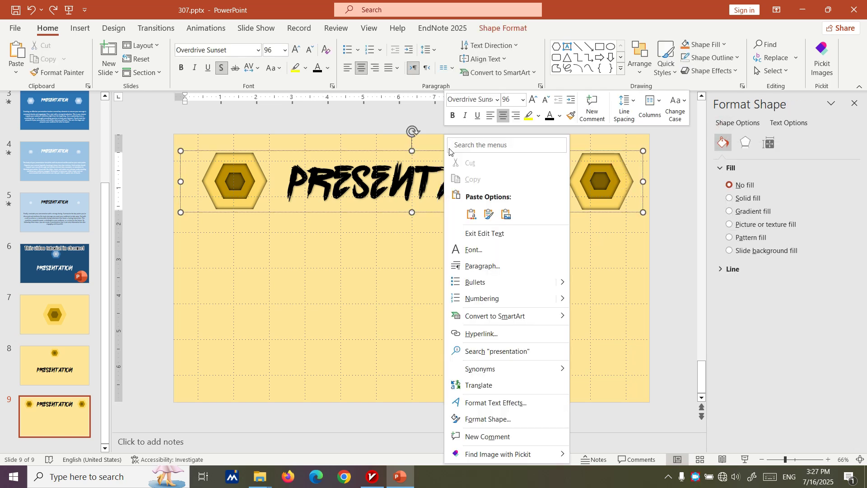
click(434, 149)
click(628, 258)
drag(646, 279, 557, 102)
shift+drag(601, 181, 568, 182)
key(ctrl+z)
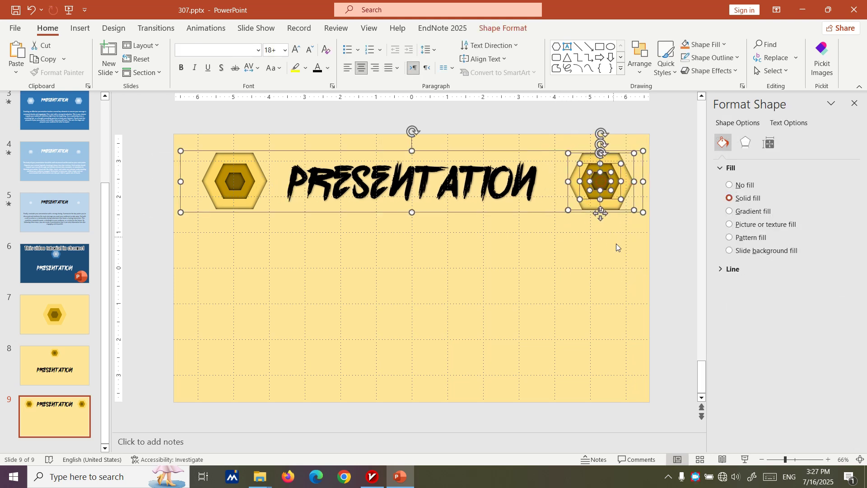
click(633, 290)
Select only the three hexagons in the slide's upper-right area and shift them slightly left, closer to the title.
drag(652, 289, 556, 93)
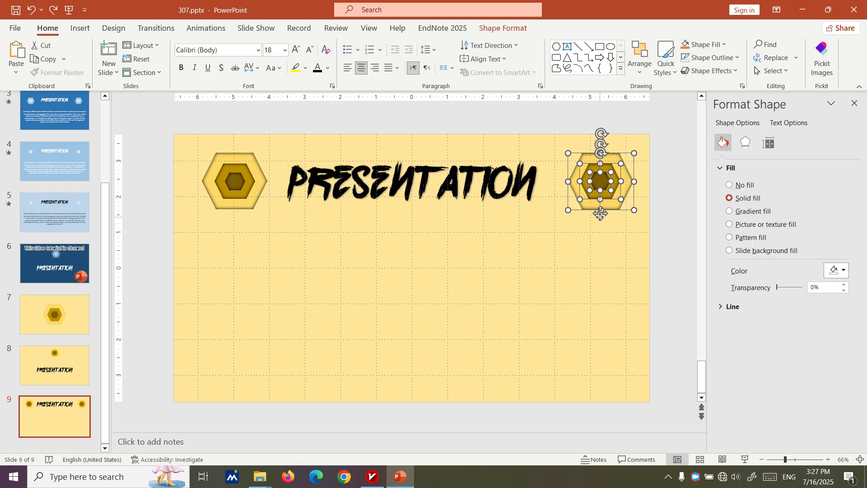
mouse_move(600, 218)
mouse_down()
mouse_move(577, 217)
mouse_move(589, 215)
mouse_up()
click(585, 258)
Copy the body paragraph from slide 3 onto slide 9 and change its text color to black.
scroll(58, 145, up, 2)
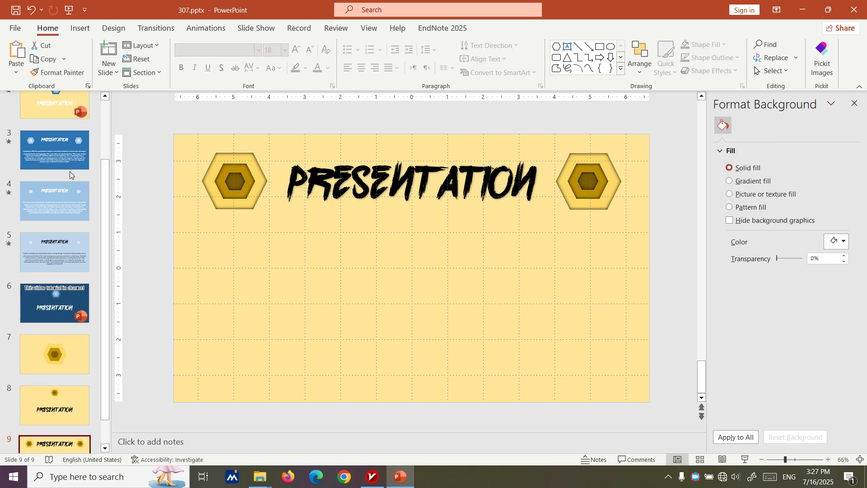
scroll(61, 379, down, 2)
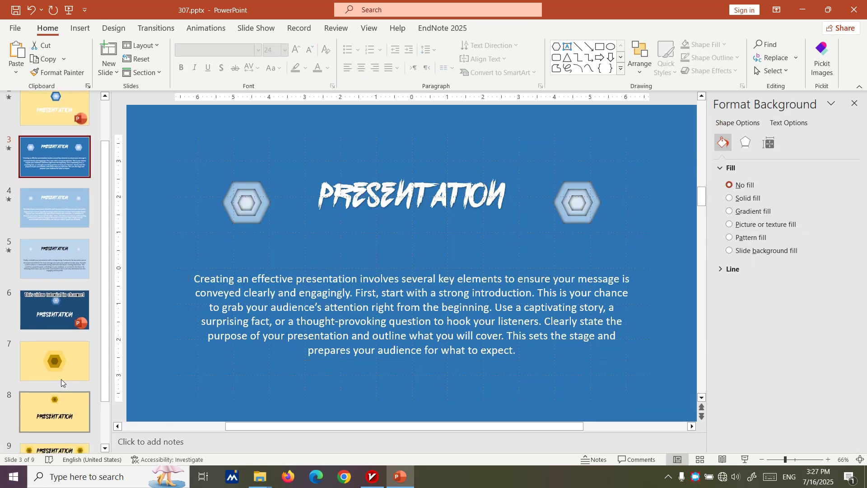
click(56, 426)
key(ctrl+v)
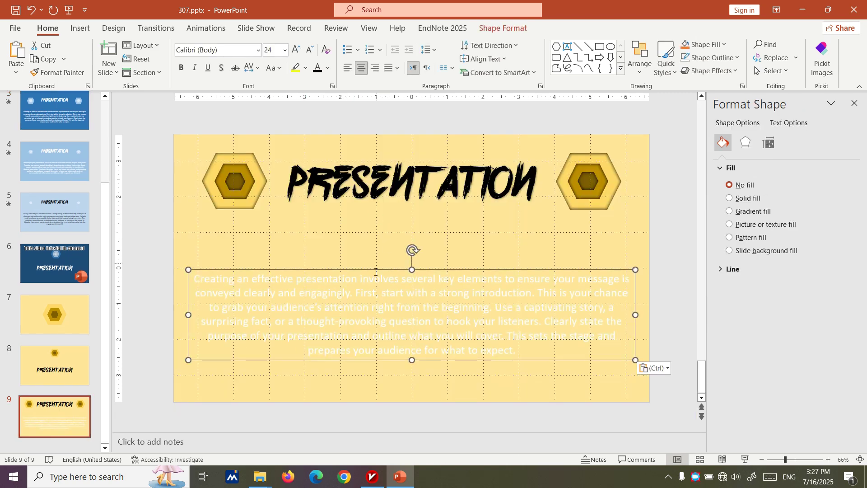
key(ctrl+a)
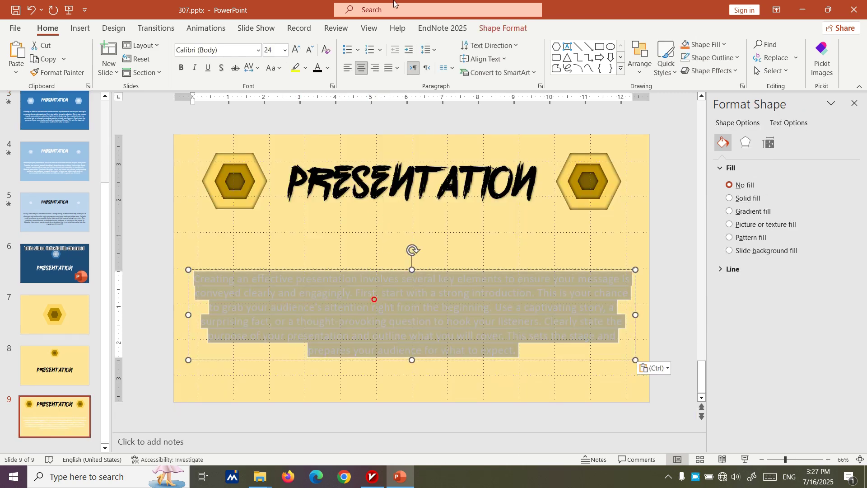
click(324, 65)
Duplicate slide 9 as slide 10.
click(71, 429)
key(ctrl+c)
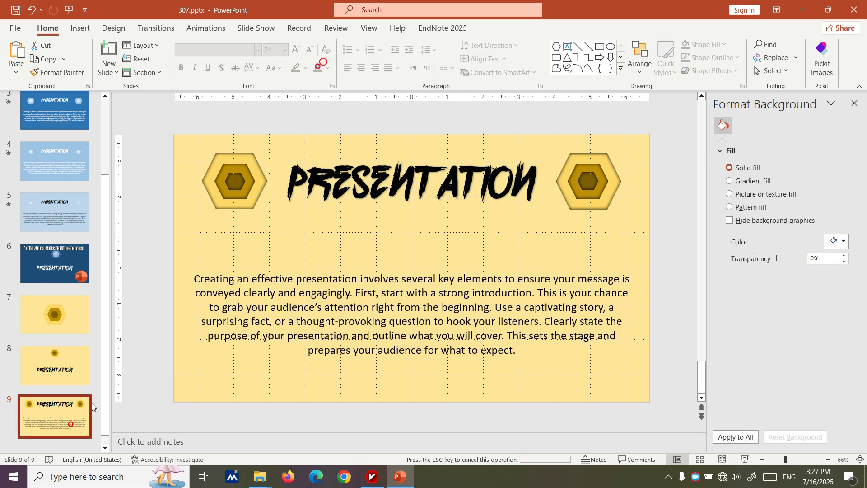
key(ctrl+v)
Narrow slide 10's PRESENTATION text box symmetrically about its center so it fits between the two hexagon sets.
click(568, 191)
key(ctrl)
click(503, 224)
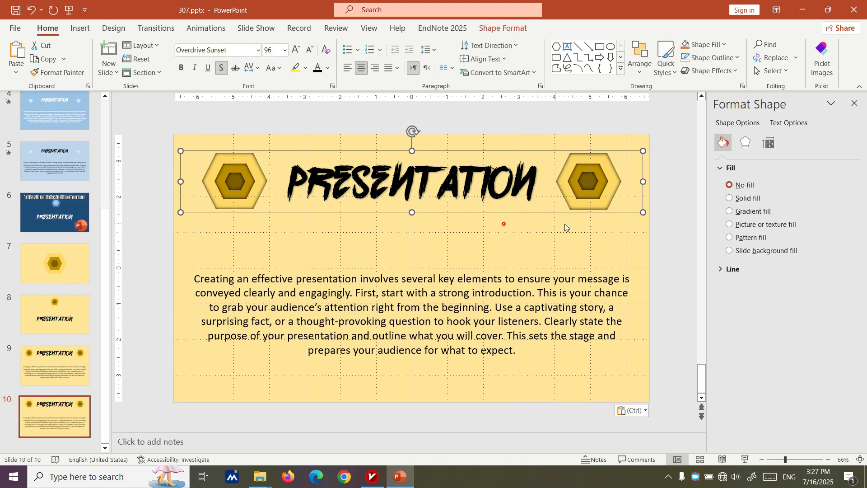
click(573, 210)
drag(644, 182, 547, 179)
Select slide 10's title together with both hexagon sets and bring them to the front, above the body paragraph.
click(581, 212)
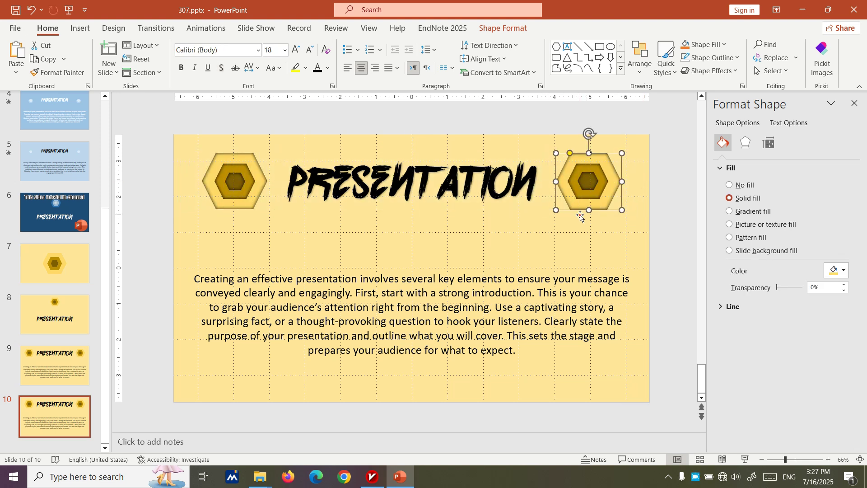
shift+click(241, 208)
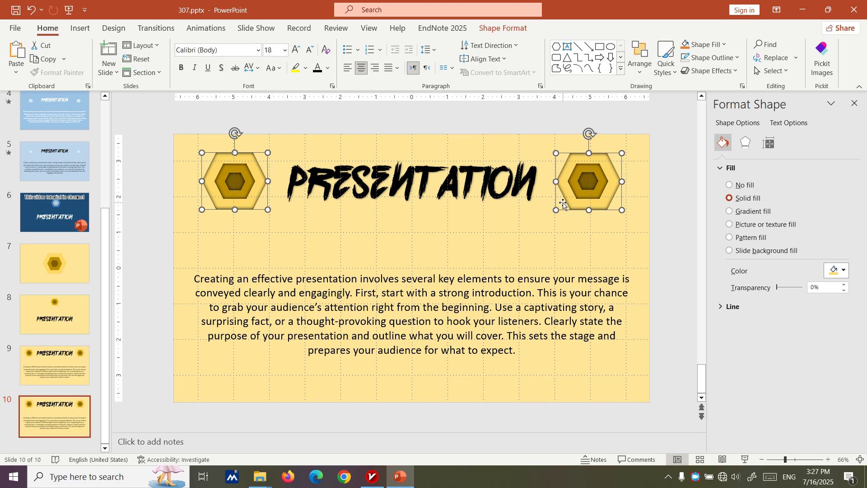
drag(659, 254, 129, 133)
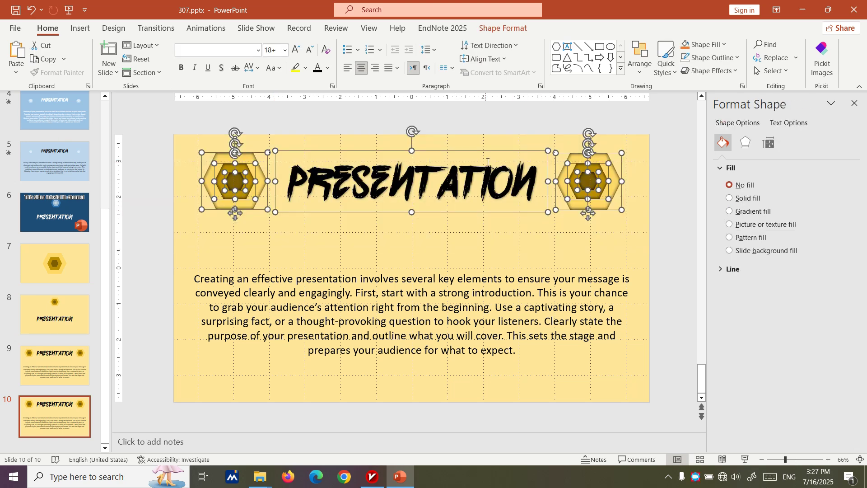
click(526, 29)
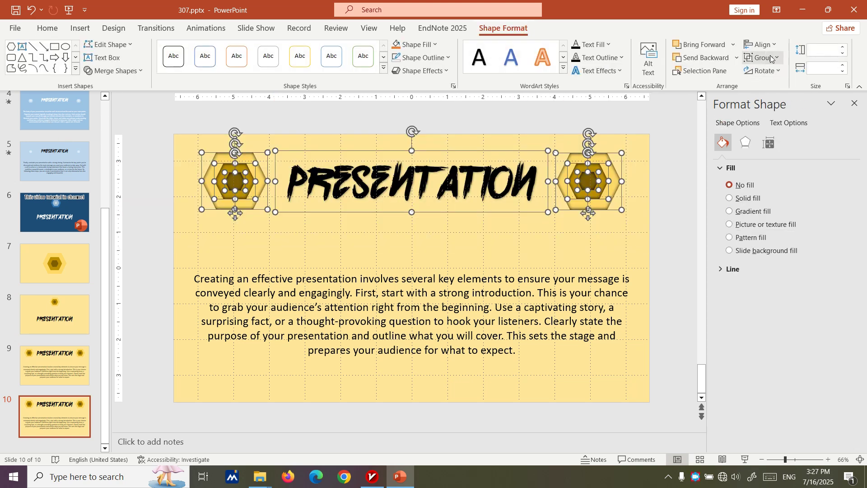
click(733, 45)
click(722, 79)
click(626, 230)
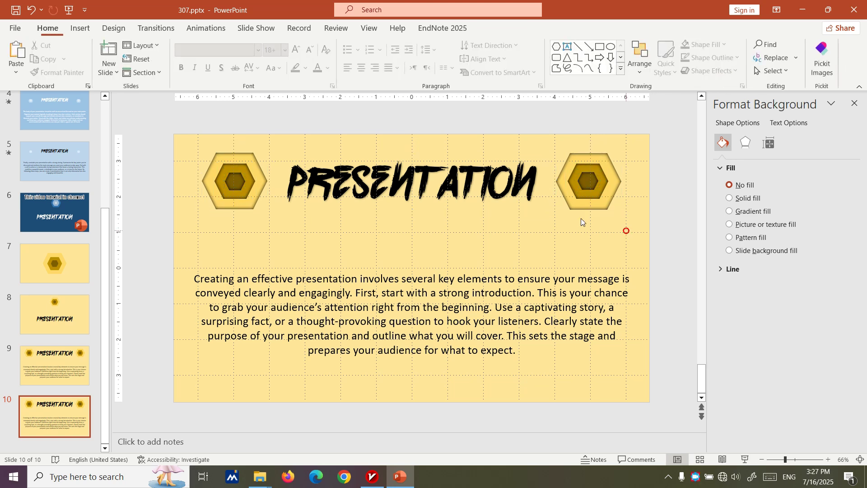
Enlarge slide 10's two outer hexagons around their own centers to 20.9" high and 24.25" wide, covering the slide.
click(581, 206)
key(F4)
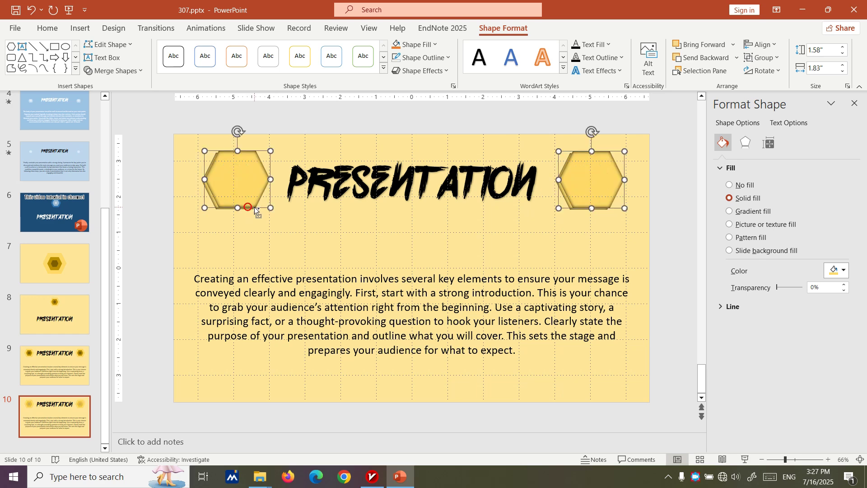
key(ctrl+z)
drag(267, 211, 668, 425)
scroll(586, 351, down, 6)
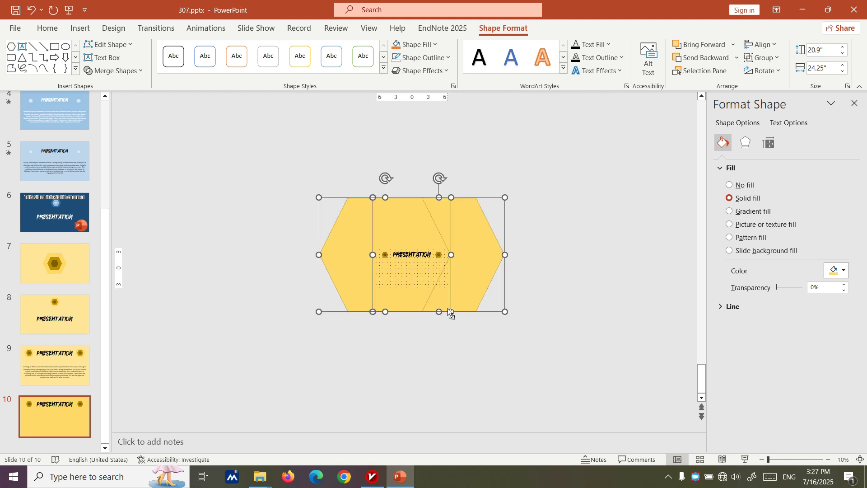
Enlarge slide 10's two outer hexagons further around their own centers so they extend well beyond the slide.
drag(452, 312, 505, 344)
click(609, 312)
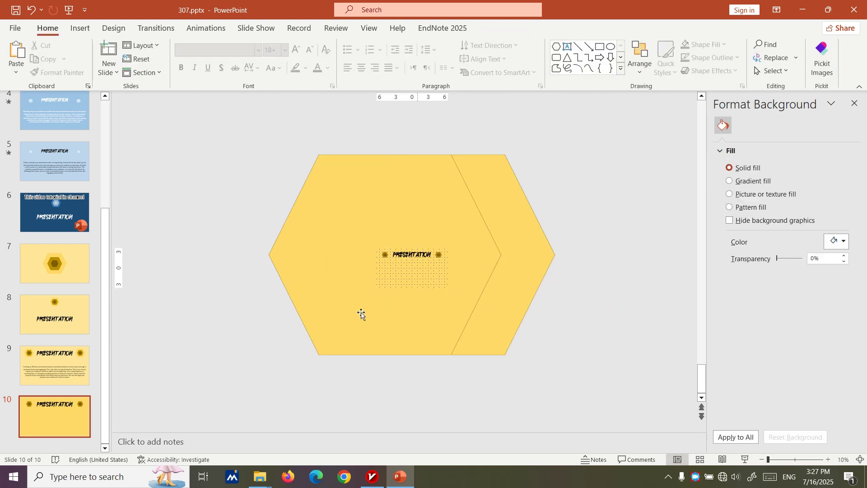
Copy the body paragraph from slide 5 and paste it under the title on slide 10.
click(78, 168)
click(407, 272)
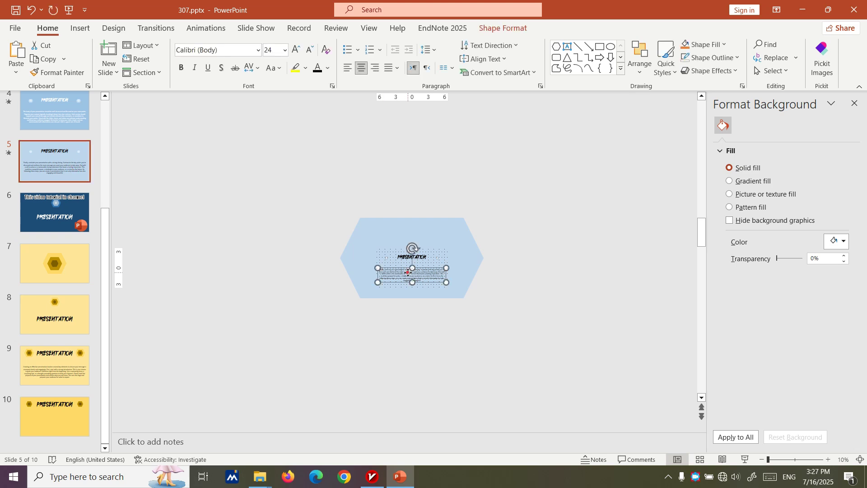
click(40, 357)
click(53, 403)
click(412, 273)
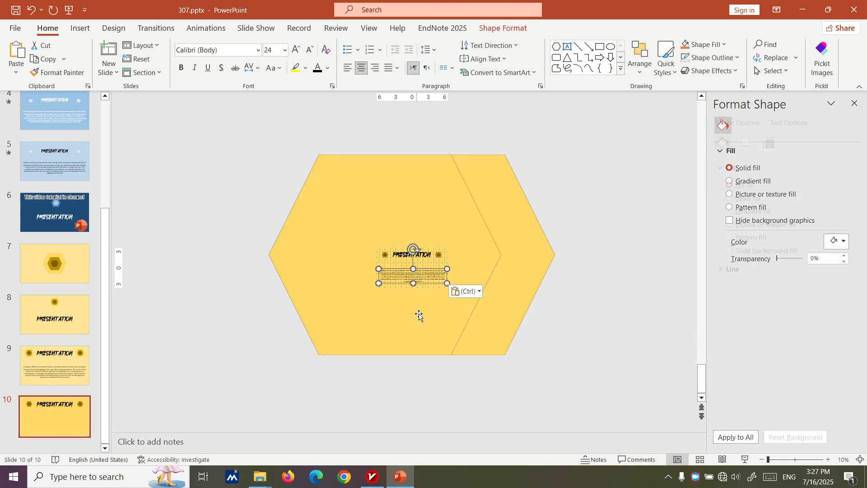
scroll(447, 236, up, 4)
click(537, 170)
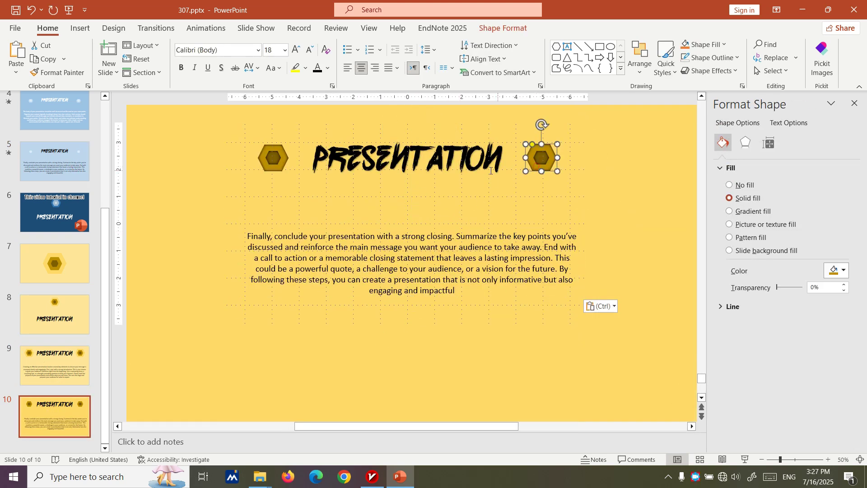
key(ctrl)
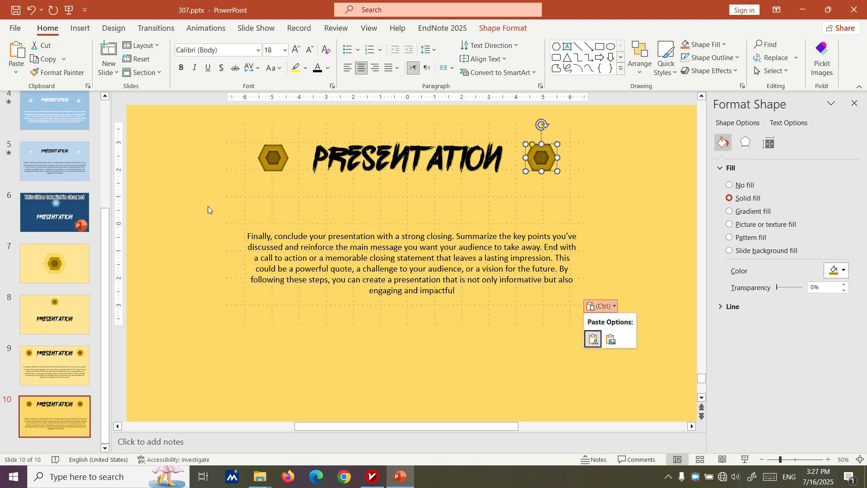
ctrl+click(278, 157)
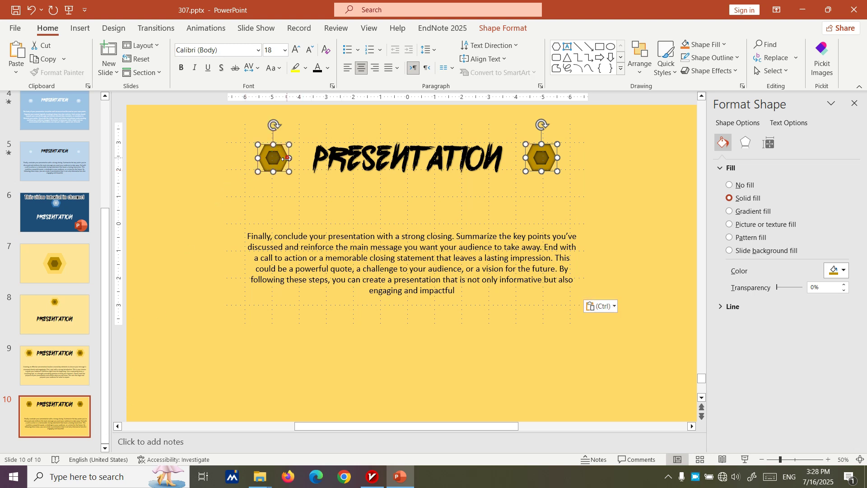
click(603, 161)
scroll(568, 183, down, 6)
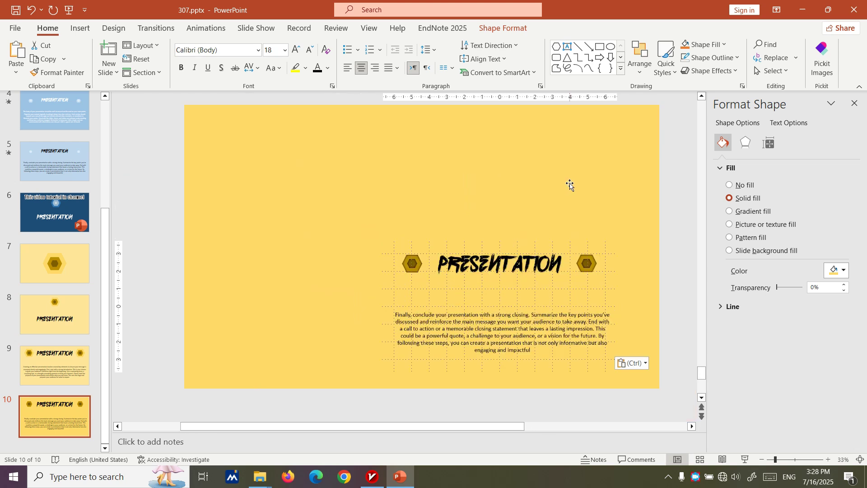
scroll(610, 203, up, 2)
drag(618, 199, 254, 266)
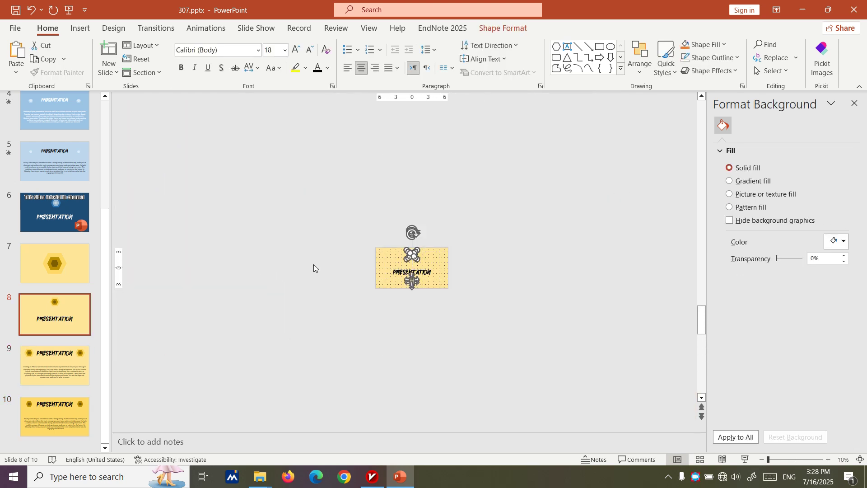
scroll(430, 259, up, 6)
scroll(453, 253, down, 5)
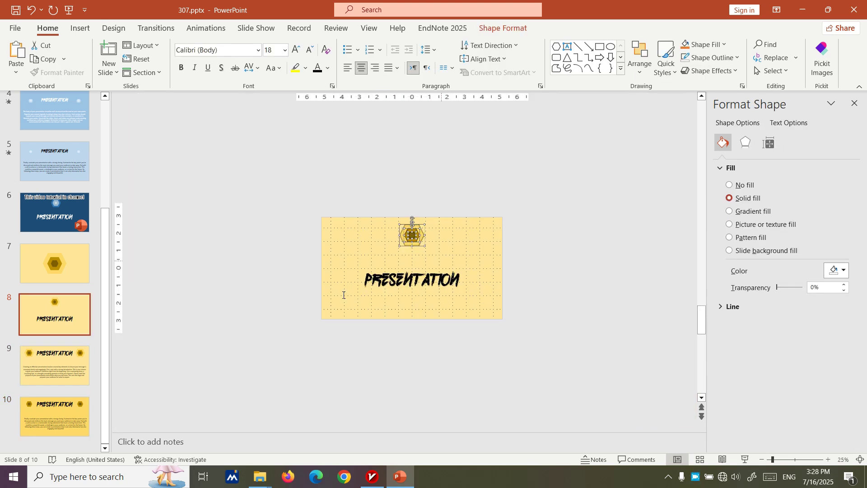
Select slide 10's title together with its middle and inner hexagons and bring them to the front, above the pasted paragraph.
click(41, 402)
scroll(655, 192, down, 5)
key(ctrl+v)
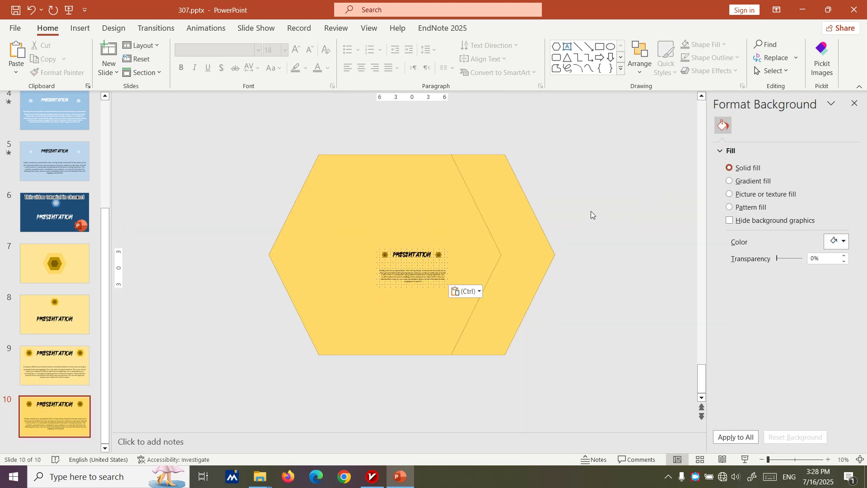
drag(591, 210, 211, 287)
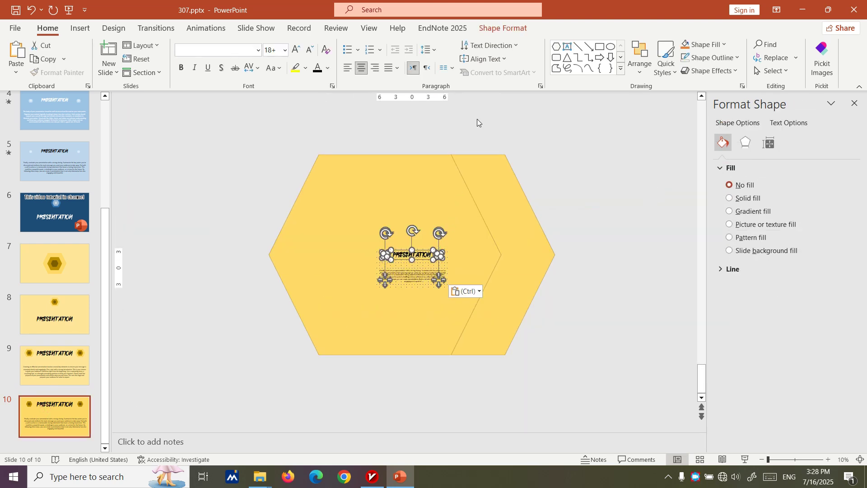
click(520, 30)
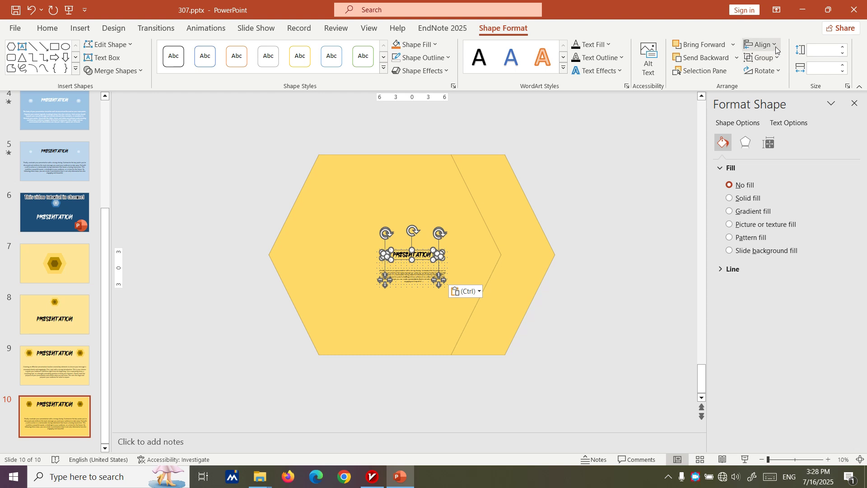
click(734, 45)
click(719, 78)
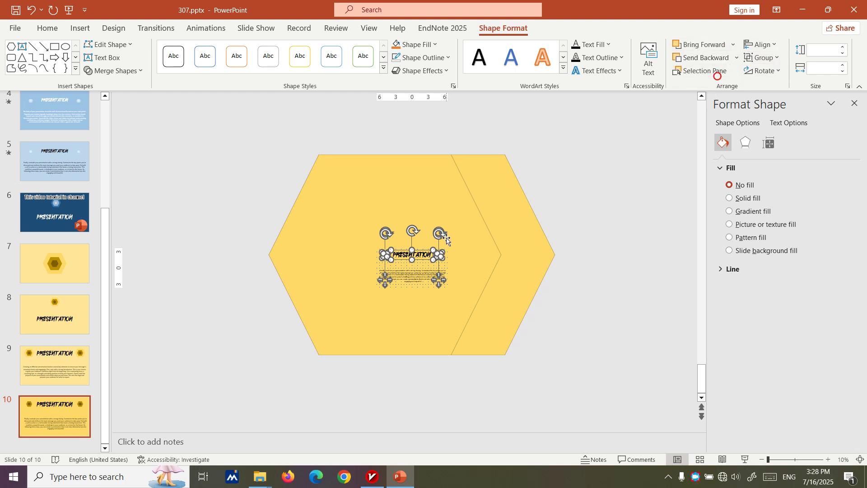
scroll(527, 283, up, 3)
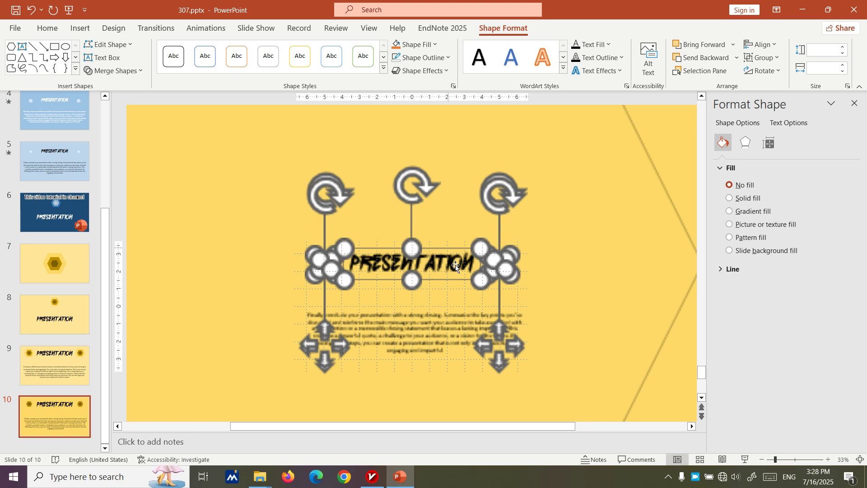
Duplicate slide 10 as slide 11.
click(67, 425)
click(51, 369)
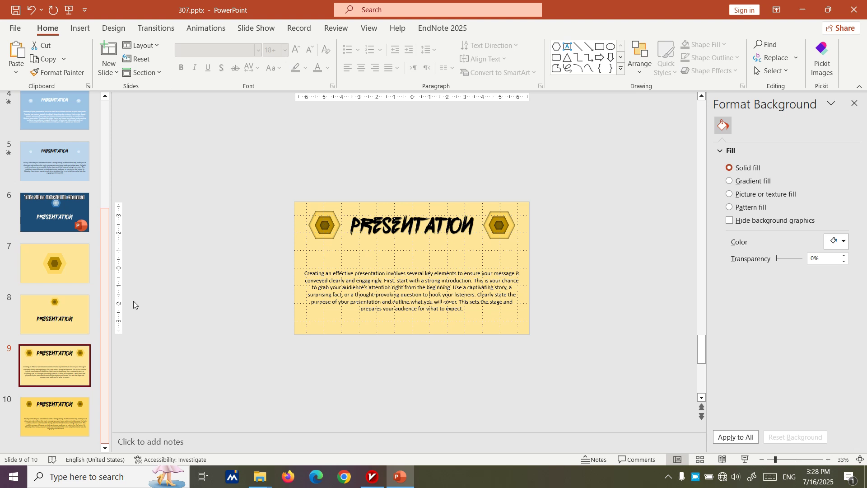
click(52, 430)
key(ctrl+v)
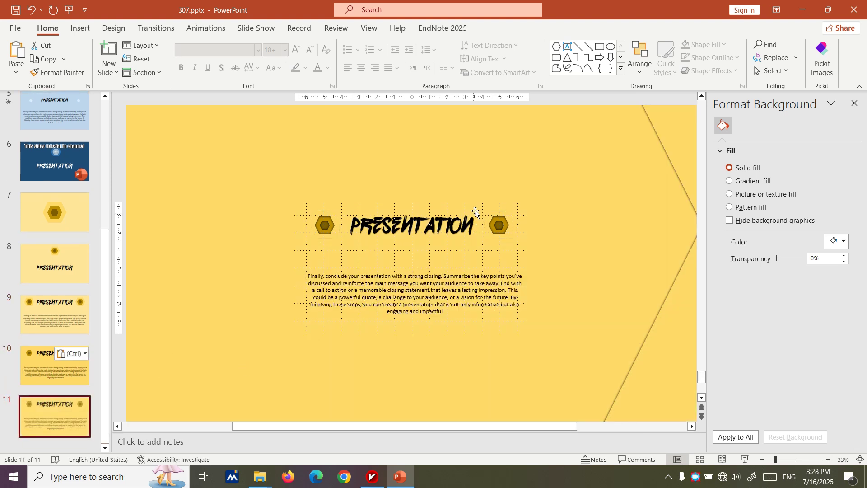
Enlarge slide 11's two middle dark-gold hexagons around their own centers until they cover the slide.
click(500, 226)
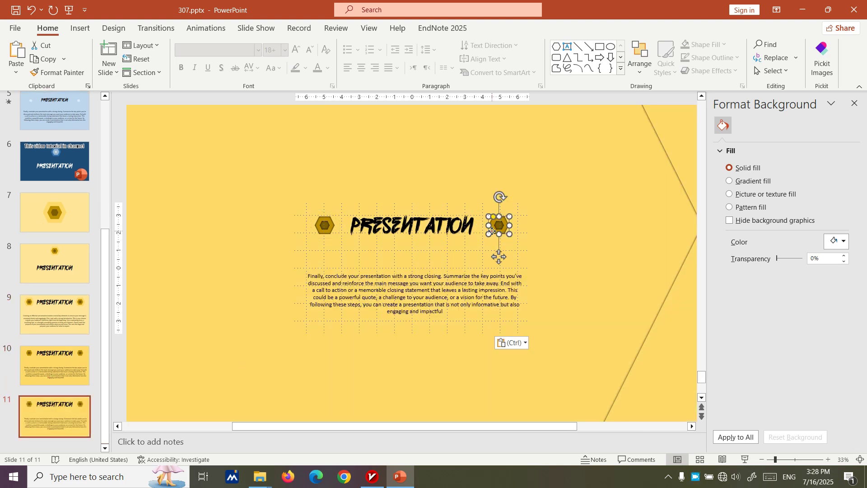
click(335, 225)
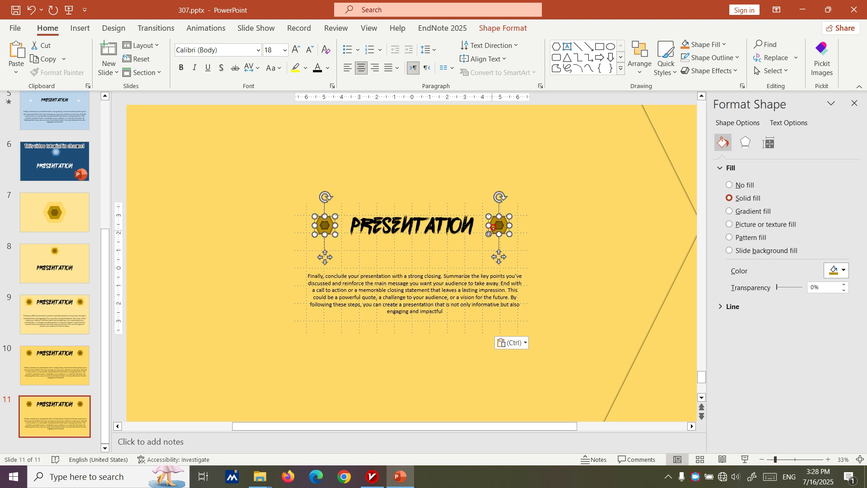
drag(489, 233, 236, 431)
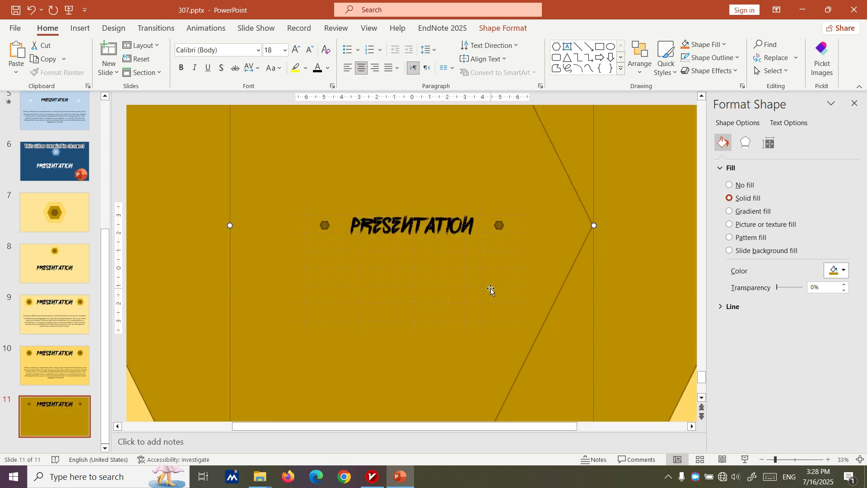
click(74, 126)
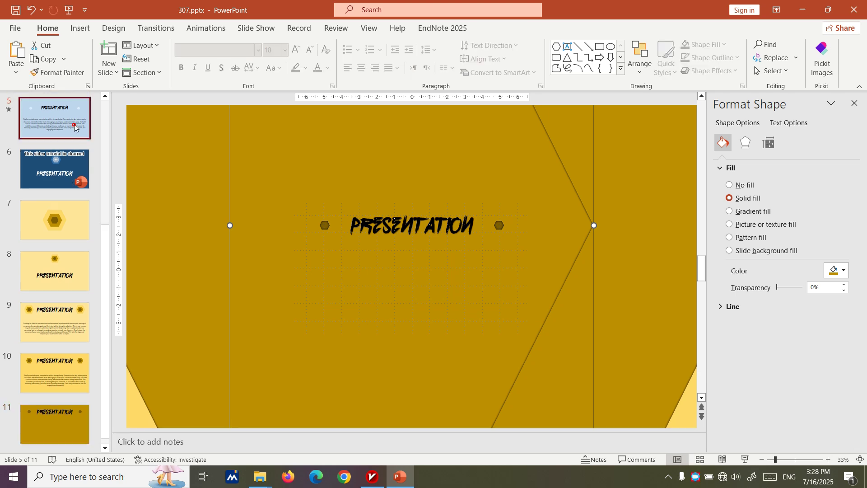
scroll(75, 125, up, 2)
click(41, 122)
click(427, 295)
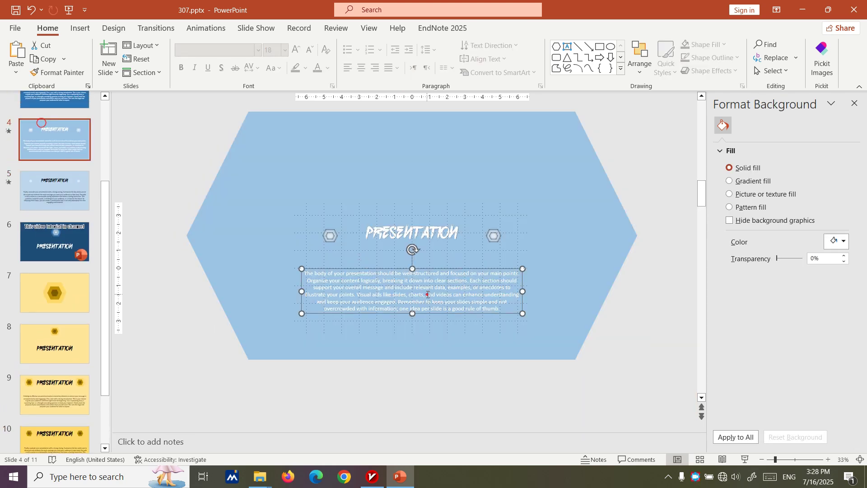
scroll(151, 333, down, 1)
click(37, 127)
click(384, 273)
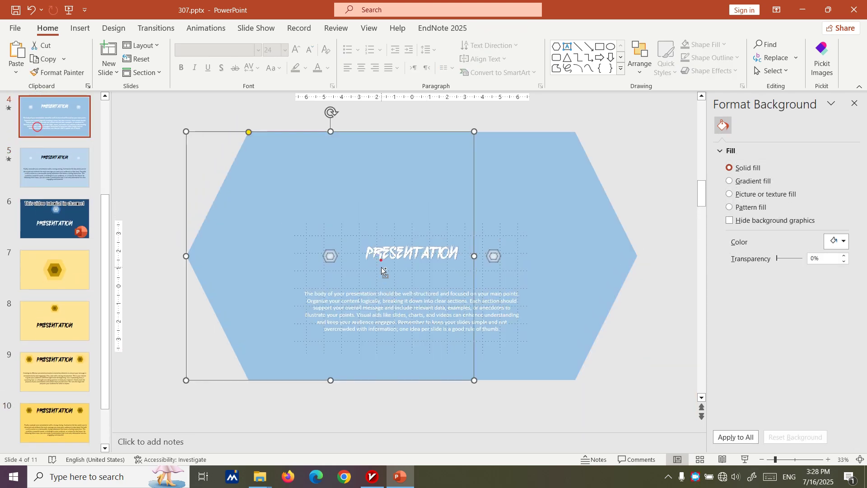
click(446, 293)
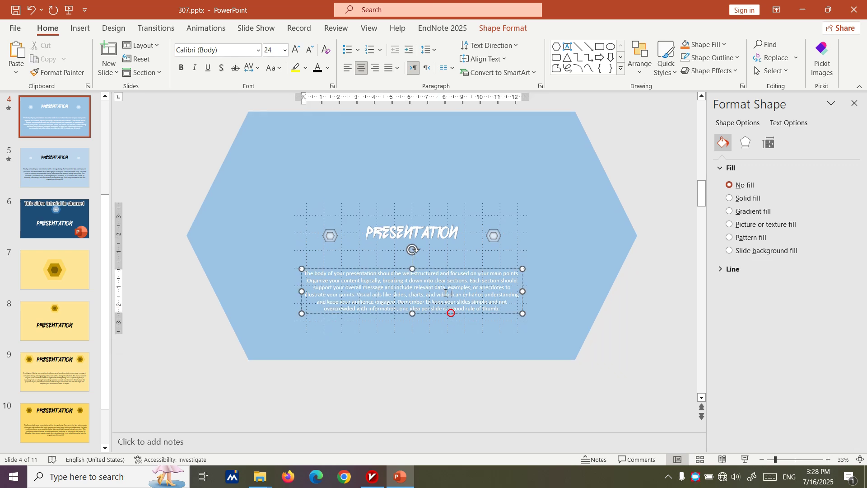
ctrl+click(463, 271)
ctrl+click(459, 272)
scroll(6, 355, down, 2)
click(32, 376)
key(ctrl+c)
key(ctrl+v)
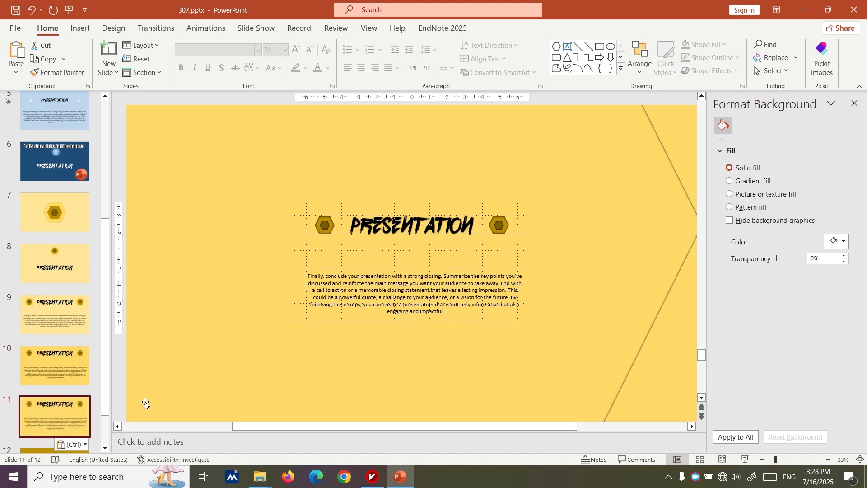
key(ctrl+z)
Copy the white body paragraph from slide 4 and paste it under the title on slide 11.
click(38, 115)
scroll(54, 118, up, 1)
click(65, 127)
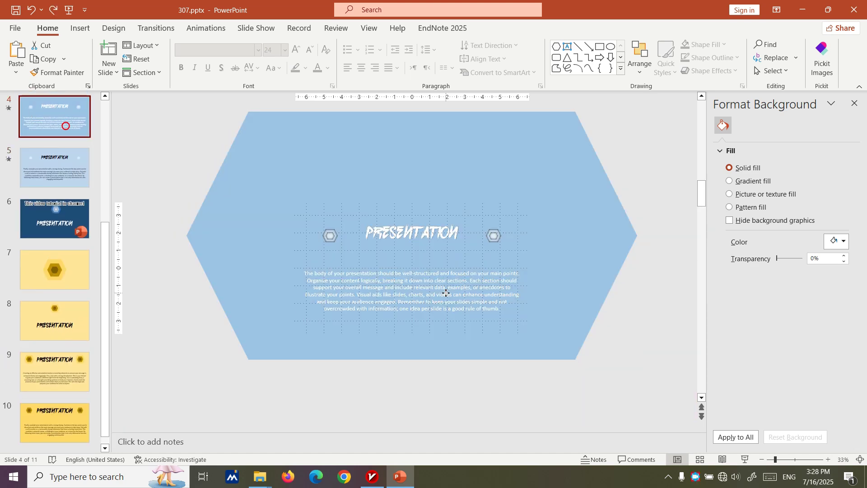
click(447, 294)
key(ctrl+c)
scroll(57, 373, down, 2)
click(68, 424)
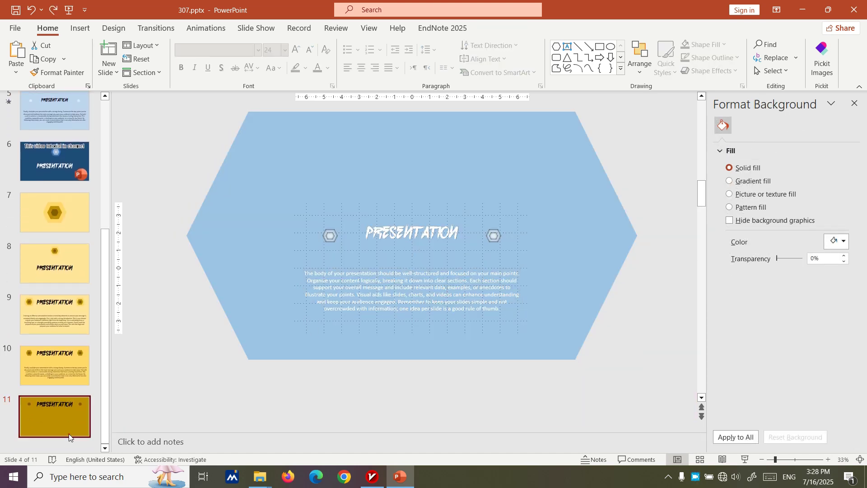
key(ctrl+v)
click(68, 434)
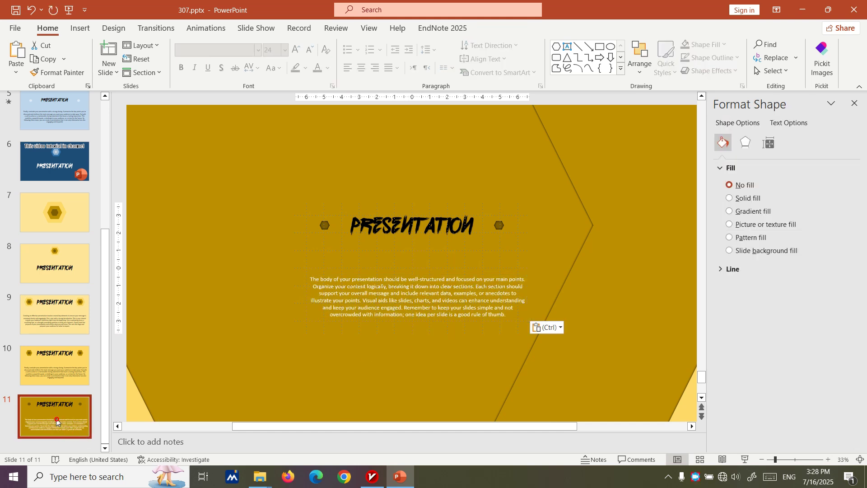
key(ctrl+v)
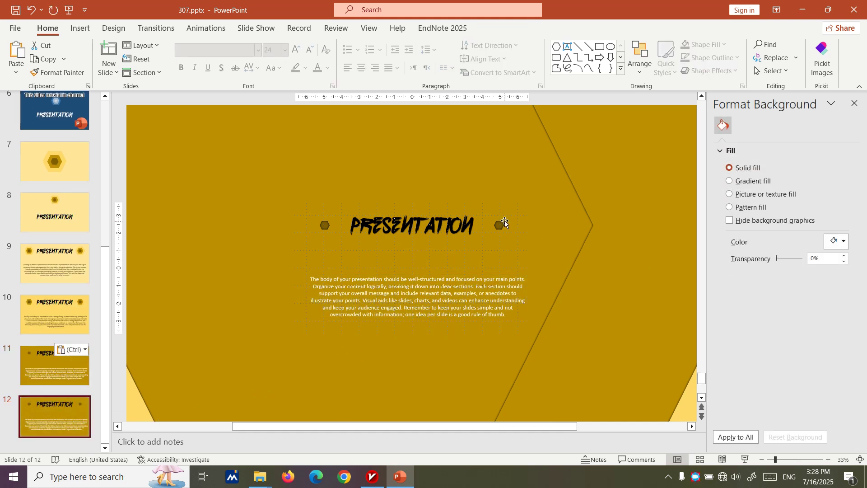
key(ctrl+z)
Select slide 11's title together with the two small inner hexagons and bring them to the front.
click(505, 226)
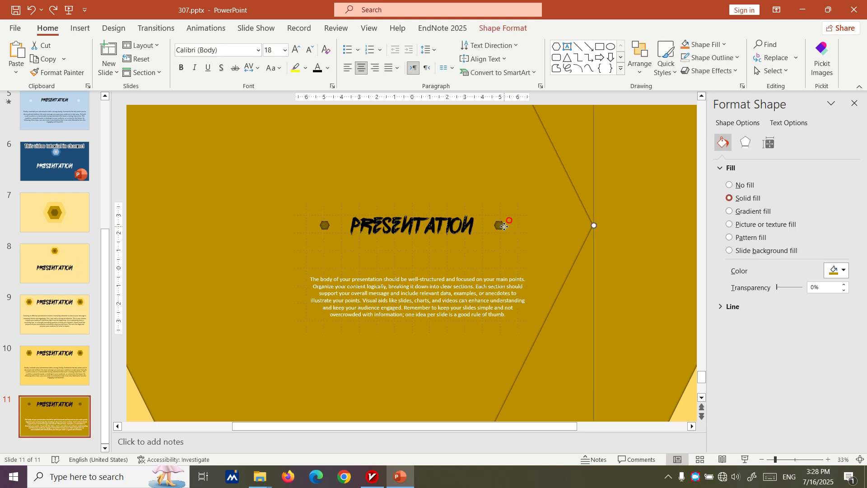
shift+click(452, 228)
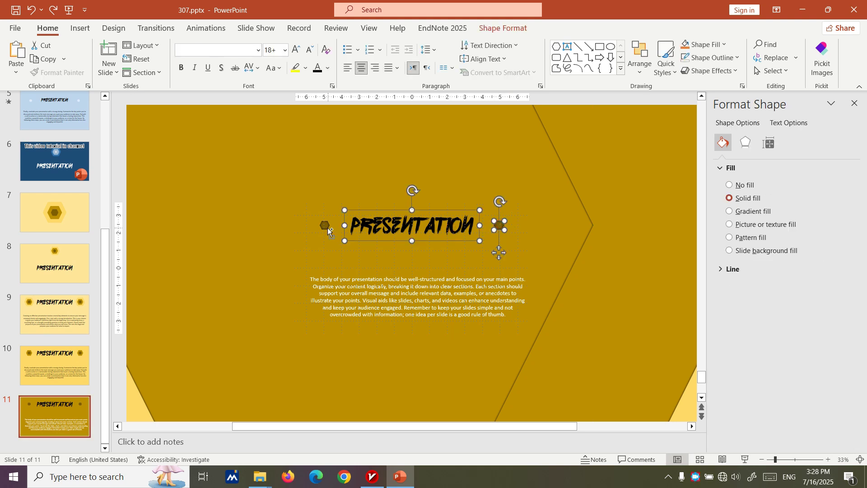
right_click(479, 227)
click(513, 336)
Duplicate slide 11 as slide 12 and enlarge its two inner brown hexagons around their own centers to cover the slide.
click(30, 411)
key(ctrl+v)
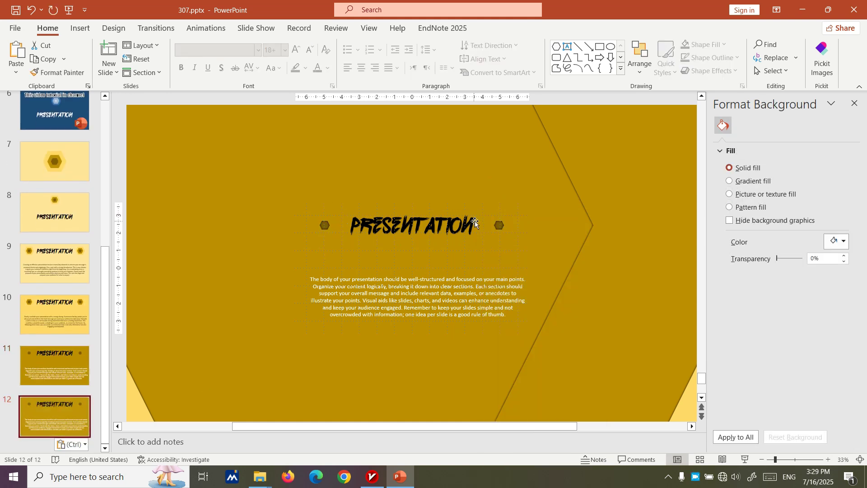
click(498, 226)
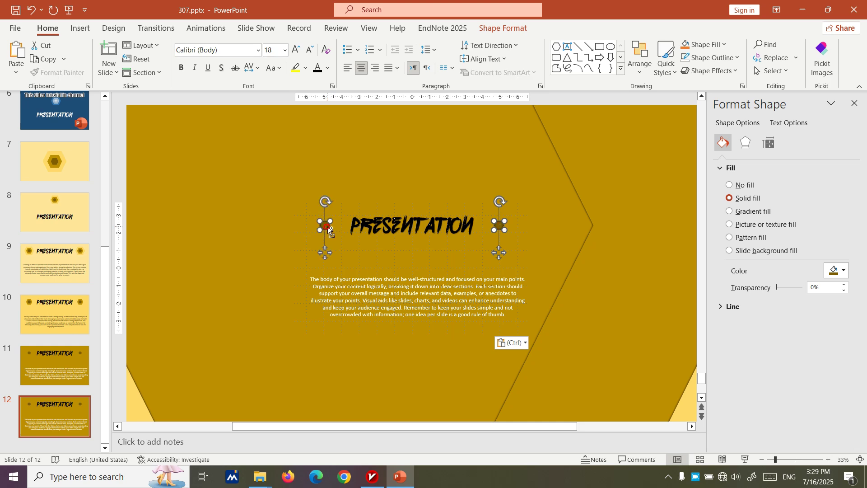
drag(330, 230, 736, 475)
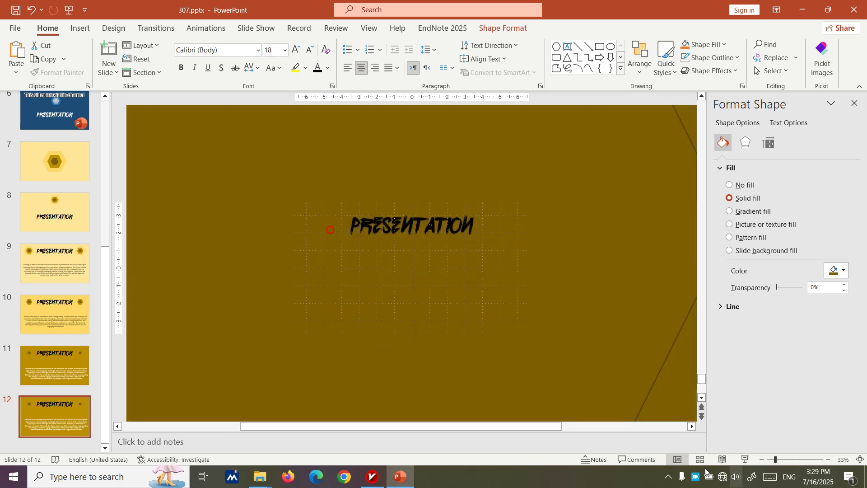
Copy the white body paragraph from slide 3 and paste it under the title on slide 12.
click(78, 140)
scroll(78, 140, up, 5)
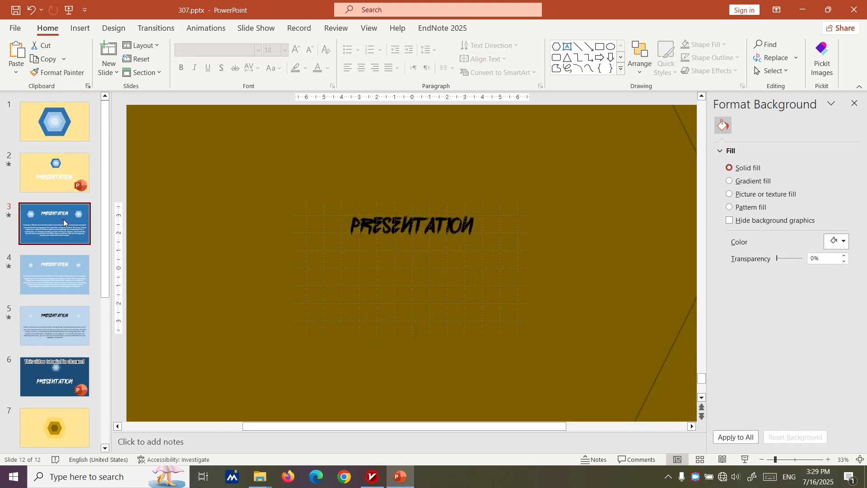
click(64, 222)
click(389, 282)
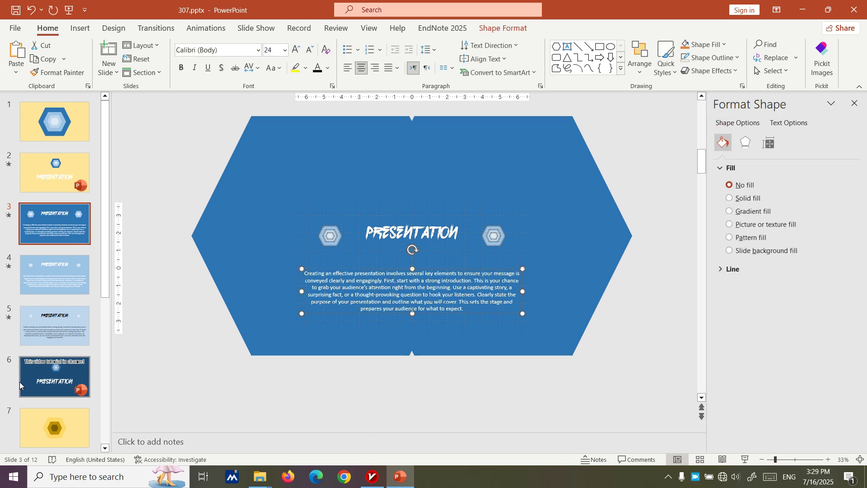
scroll(20, 385, down, 5)
click(33, 416)
key(ctrl+v)
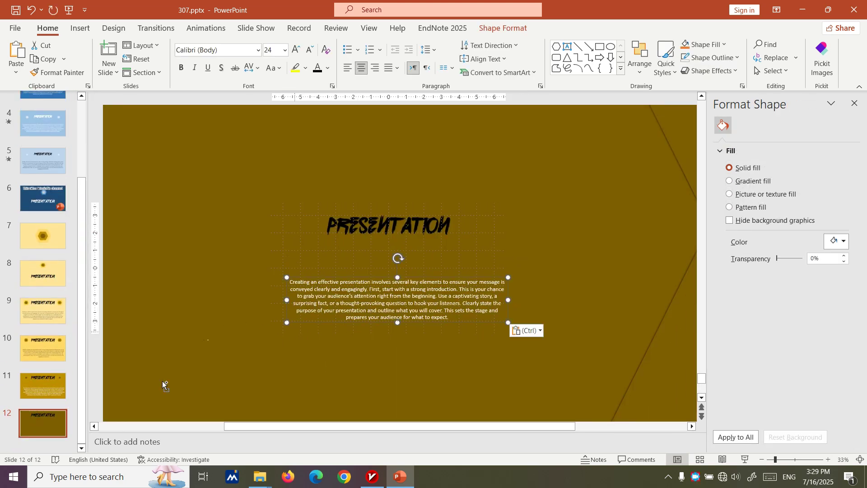
Change the font color of slide 12's PRESENTATION title to white.
double_click(388, 226)
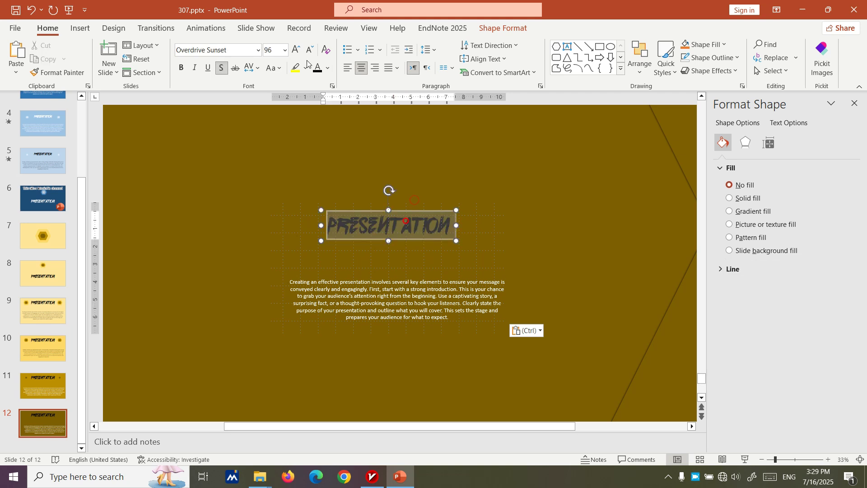
click(329, 68)
double_click(389, 226)
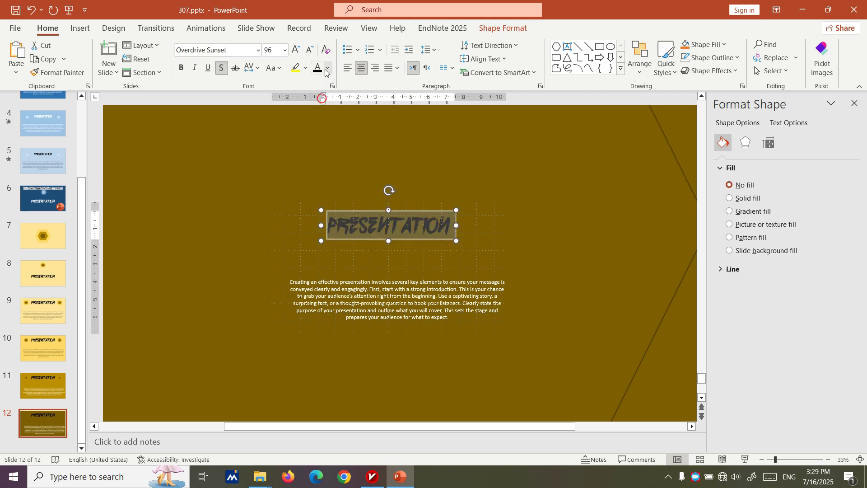
click(329, 68)
click(316, 97)
Select slides 7 through 12 together and apply the Morph transition to them.
click(54, 422)
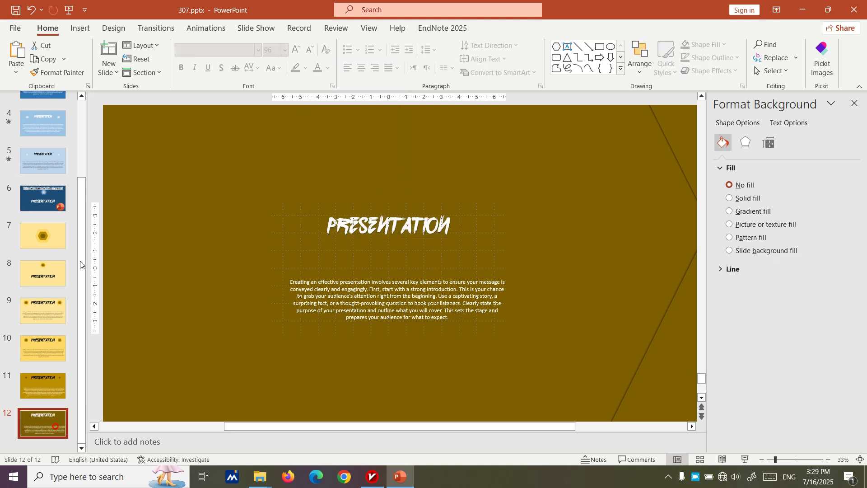
shift+click(64, 233)
click(156, 28)
click(110, 56)
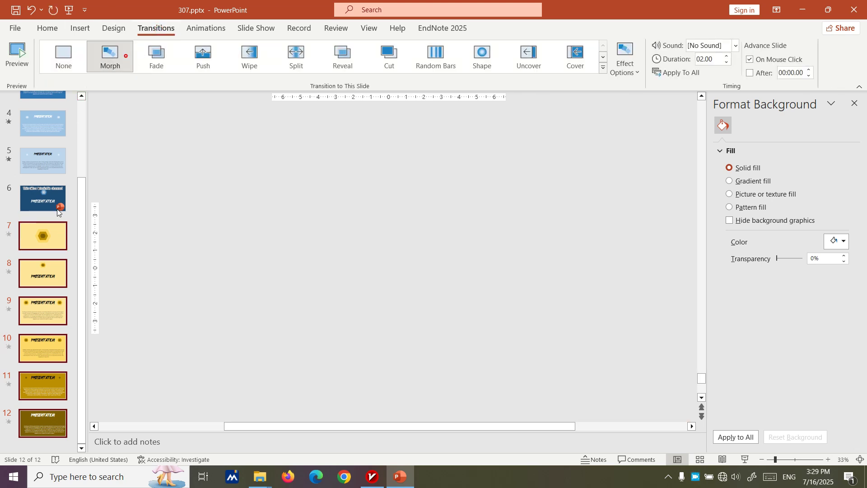
Select slide 7 alone to adjust its transition duration.
click(33, 238)
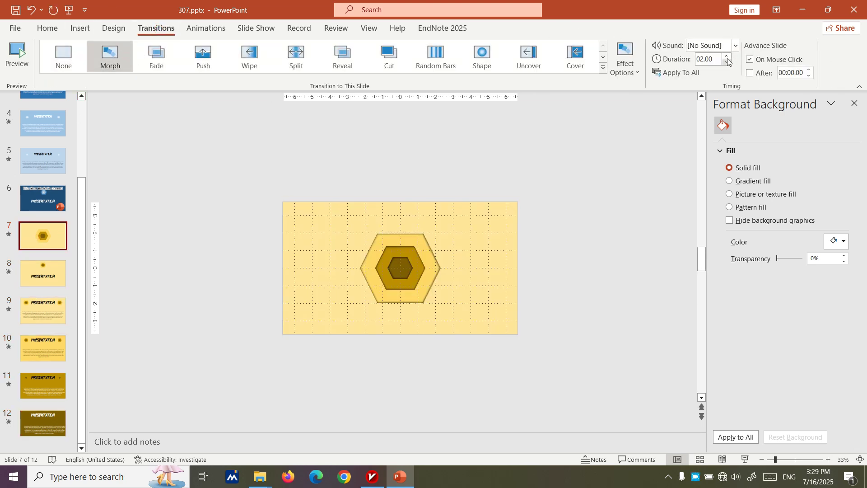